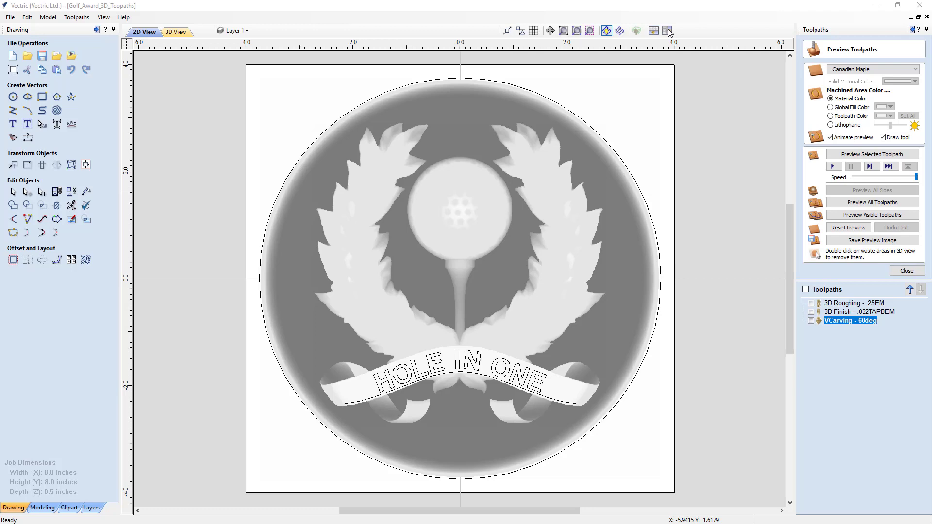
Show the 2D and 3D views side by side and tilt the finished plaque into perspective.
click(667, 31)
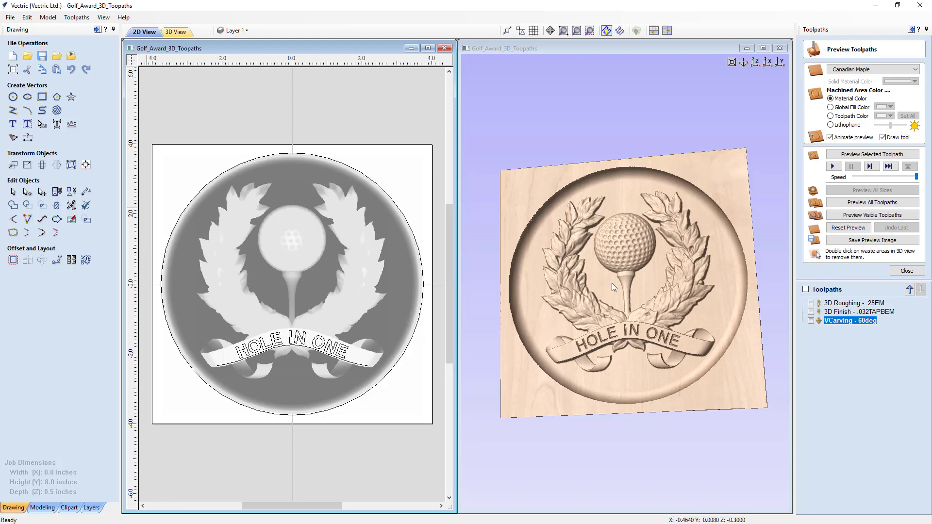
drag(611, 283, 583, 246)
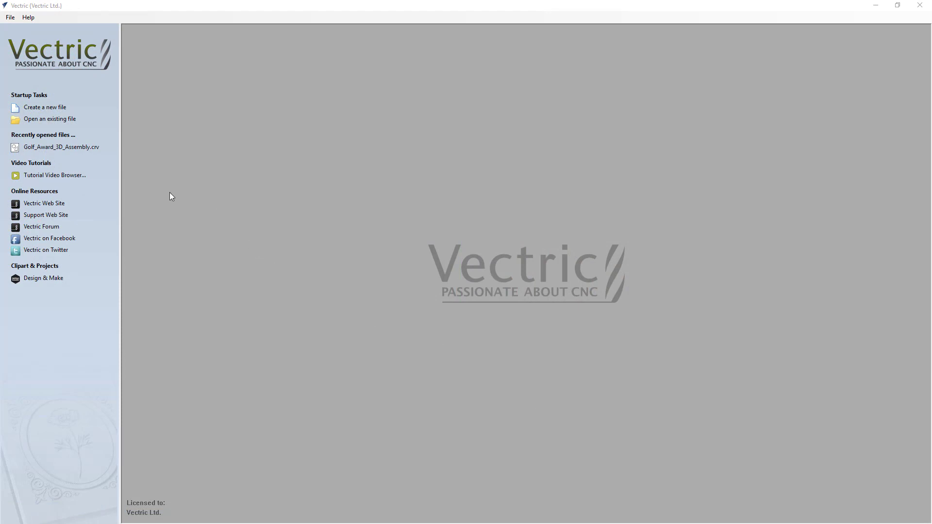
Open Golf_Award_3D_Assembly.crv from the Golf_Award_FILES folder.
click(63, 121)
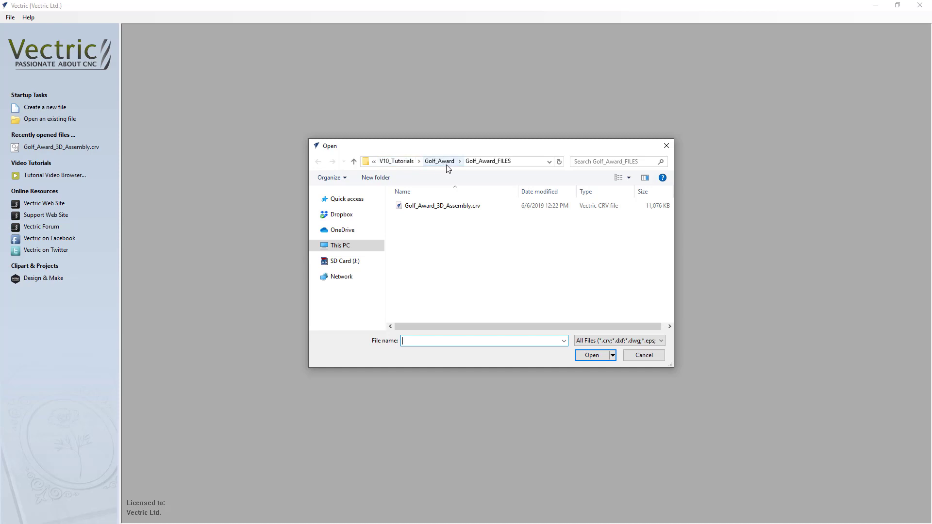
click(445, 211)
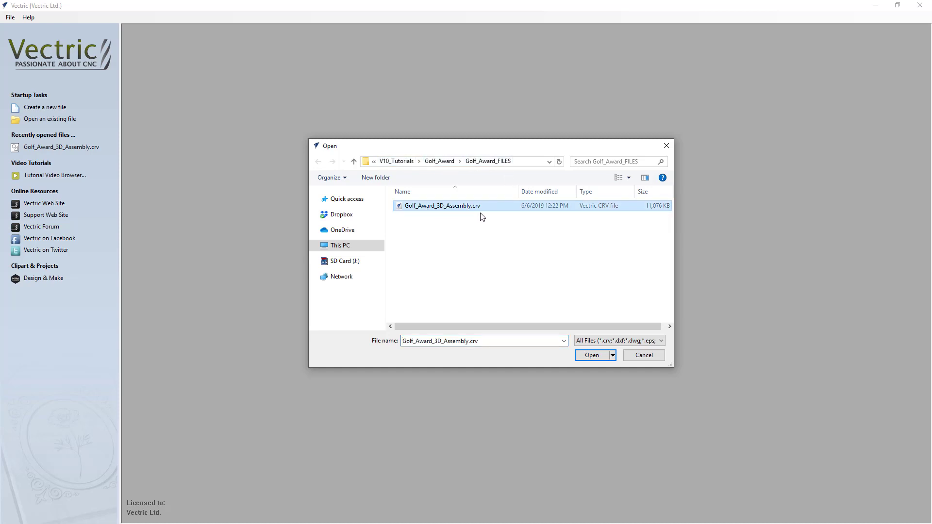
click(590, 357)
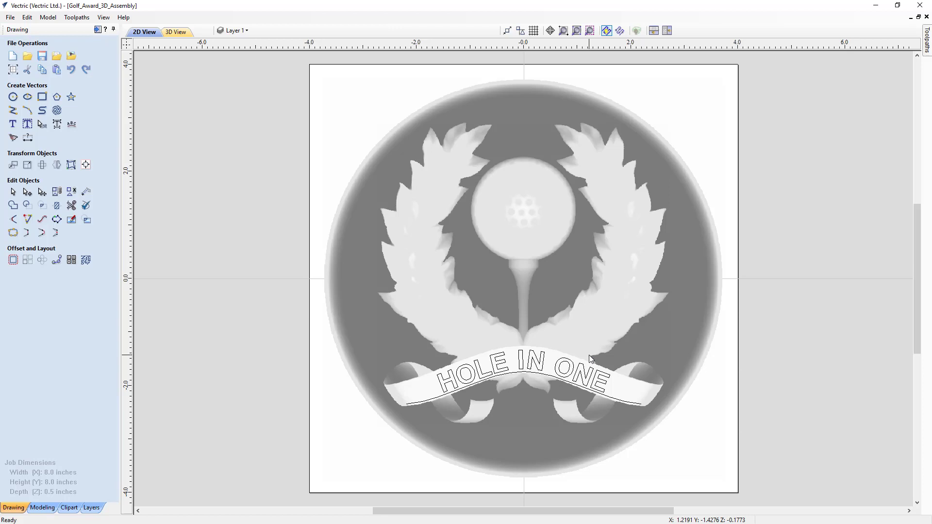
Tile the 2D and 3D windows and tilt the wreath, golf ball and banner model into perspective.
click(667, 31)
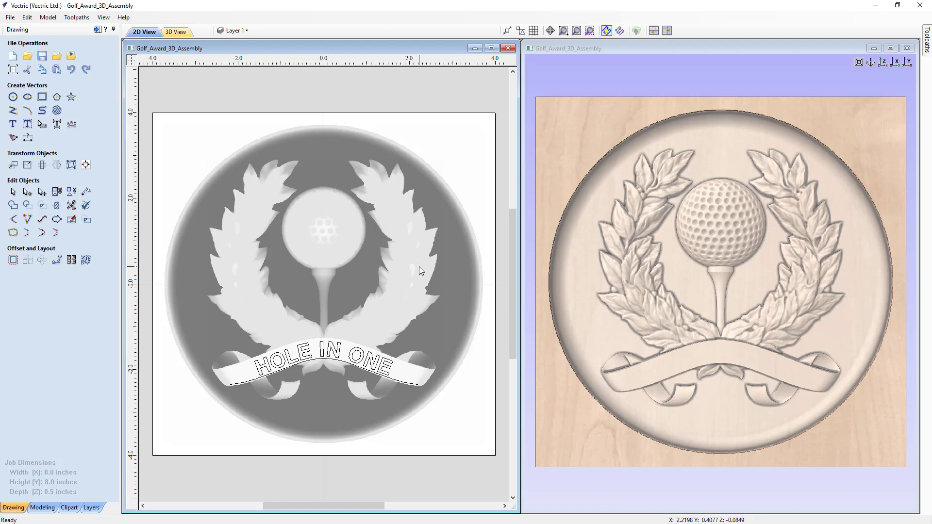
drag(651, 462, 696, 360)
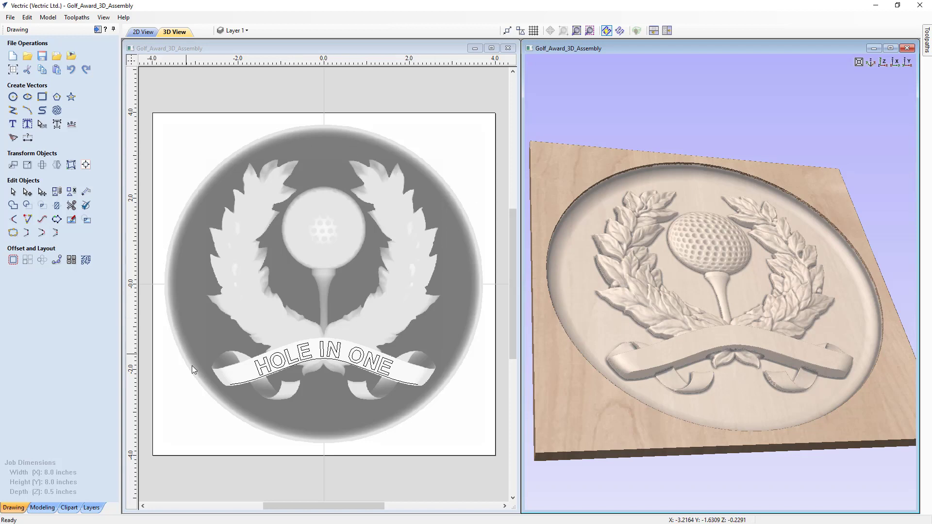
Select the circular relief component and check its size in Set Size without changing it.
click(320, 144)
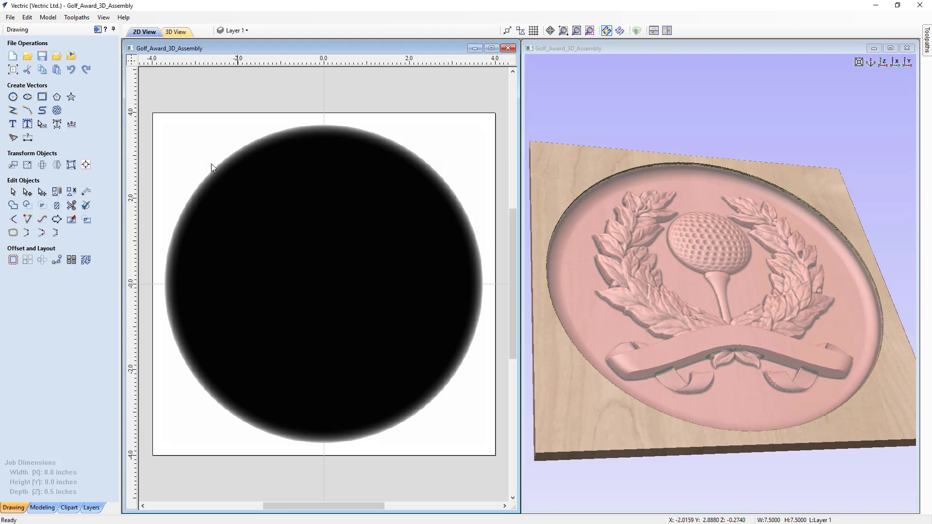
click(28, 167)
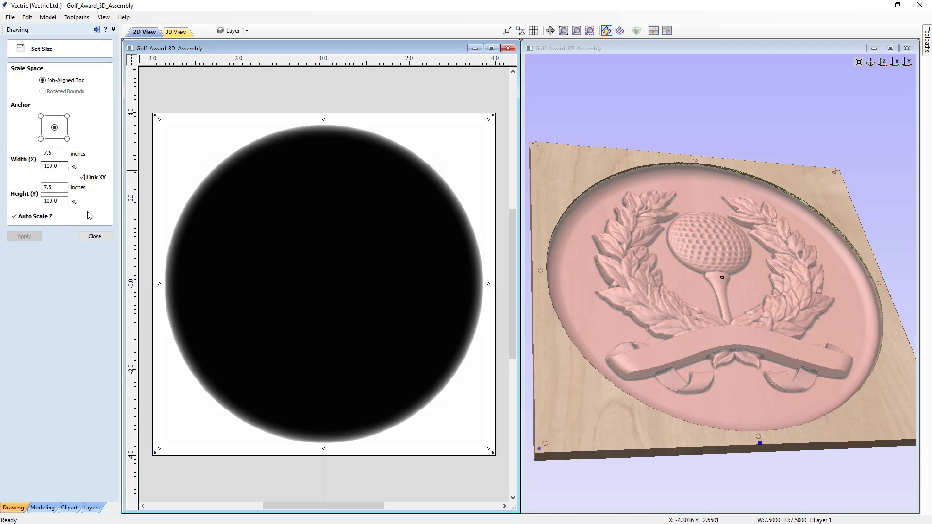
click(95, 236)
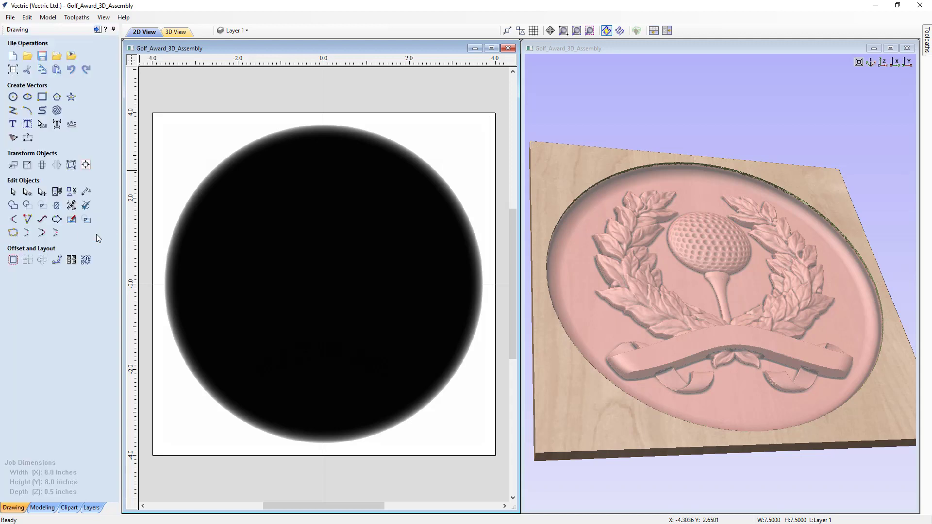
Draw a 7.5-inch diameter circle centred at 0,0 and select it.
click(13, 97)
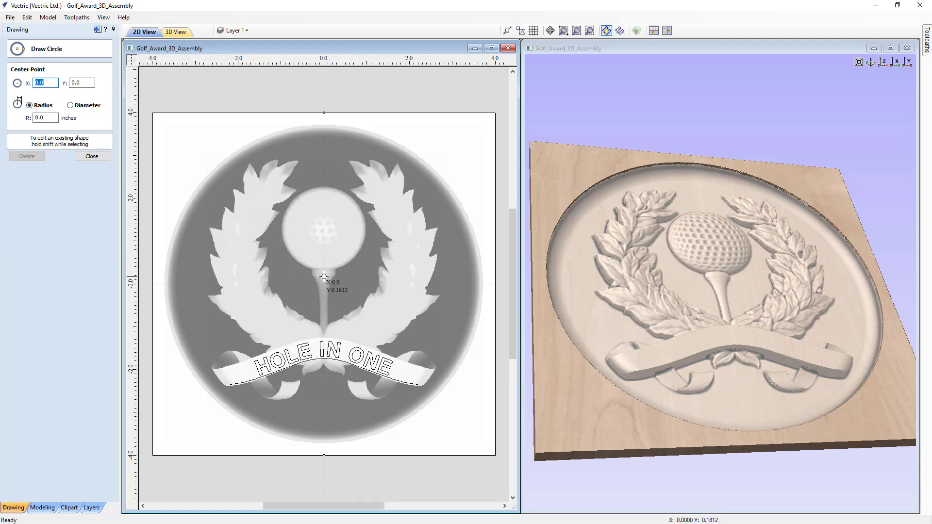
click(37, 118)
text(7.5)
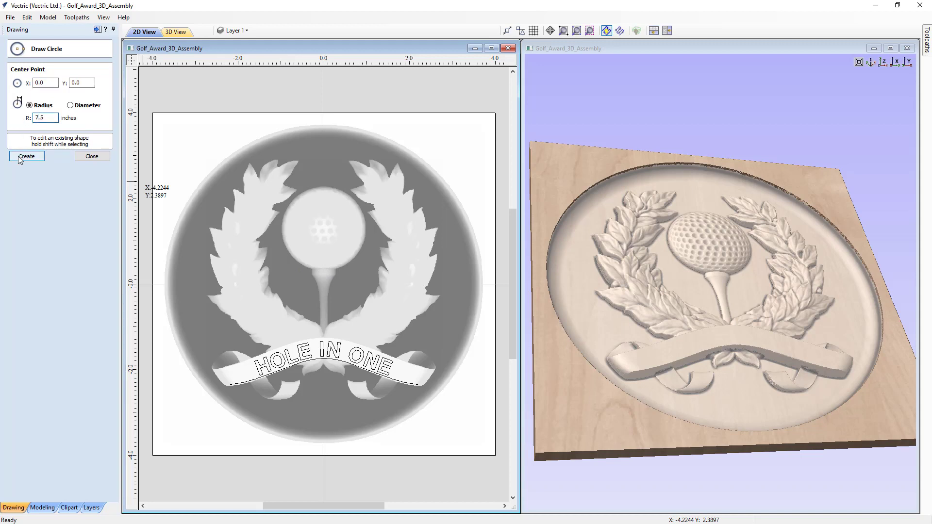
click(71, 105)
double_click(40, 118)
text(7.5)
click(23, 160)
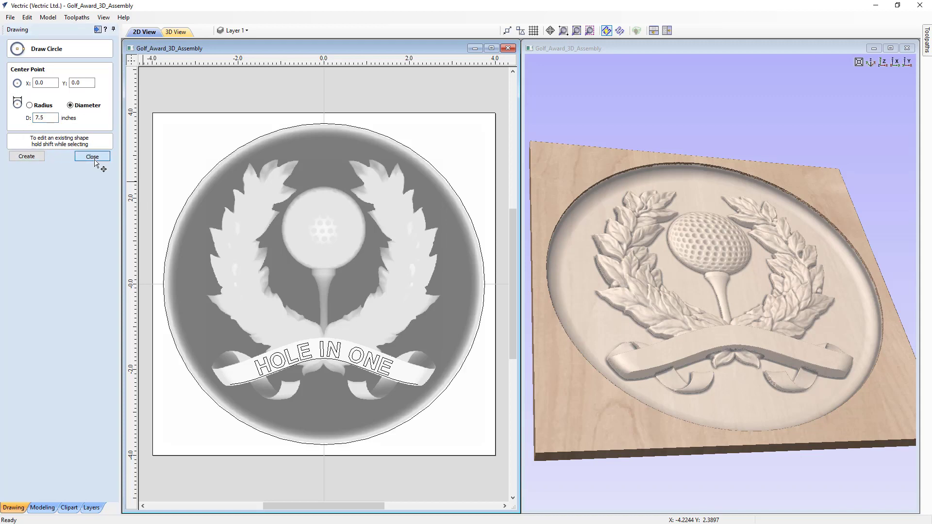
click(92, 157)
click(194, 190)
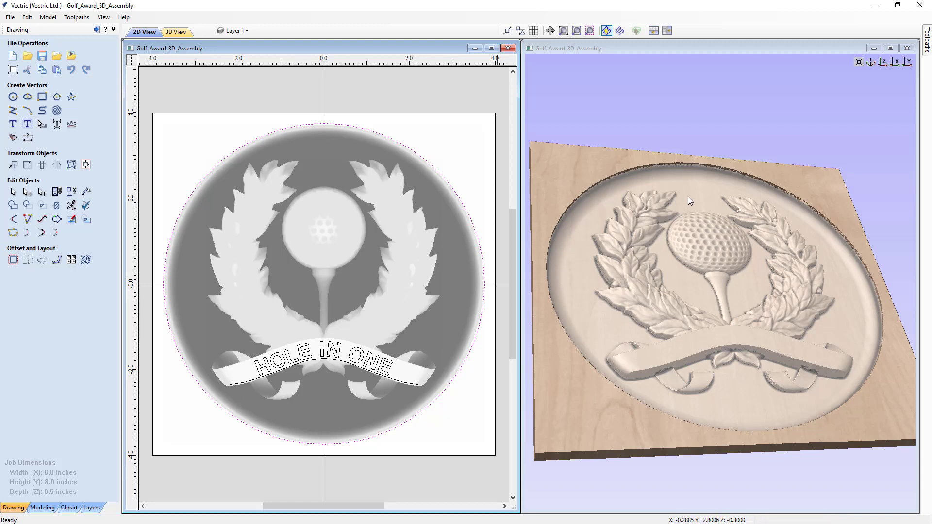
Pin the Toolpaths panel open, tile the windows, and view the 3D plaque from the top.
click(927, 44)
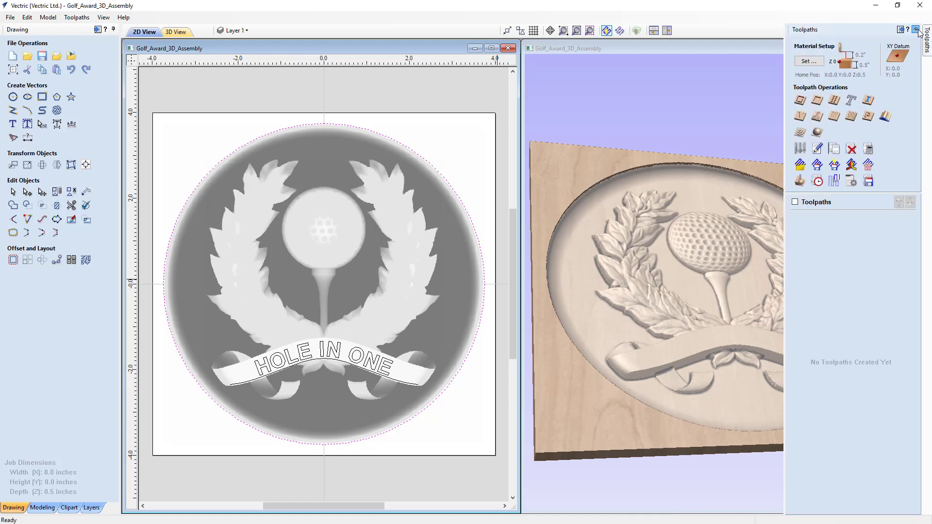
click(916, 29)
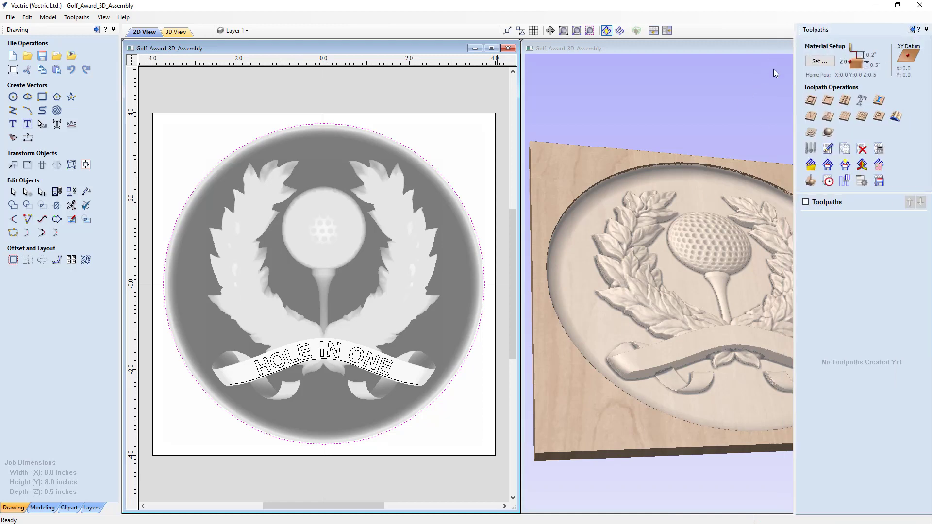
click(668, 31)
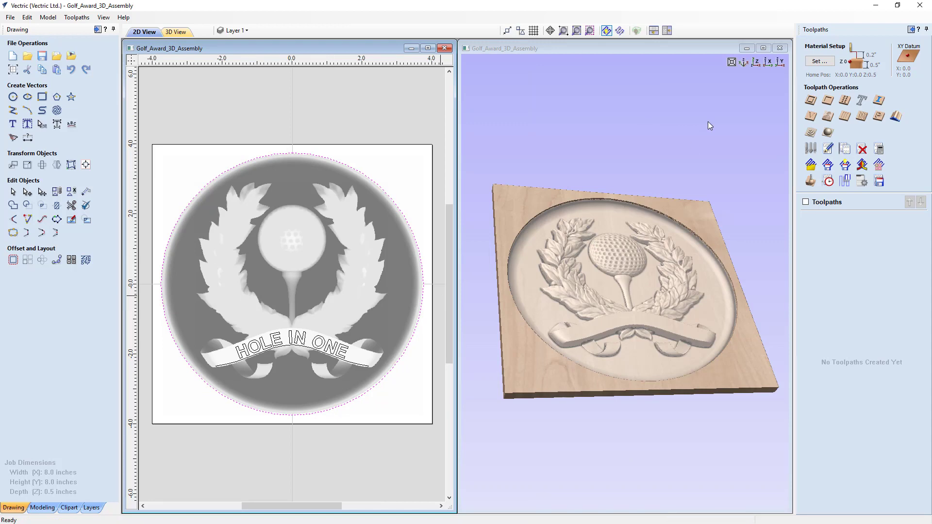
click(756, 62)
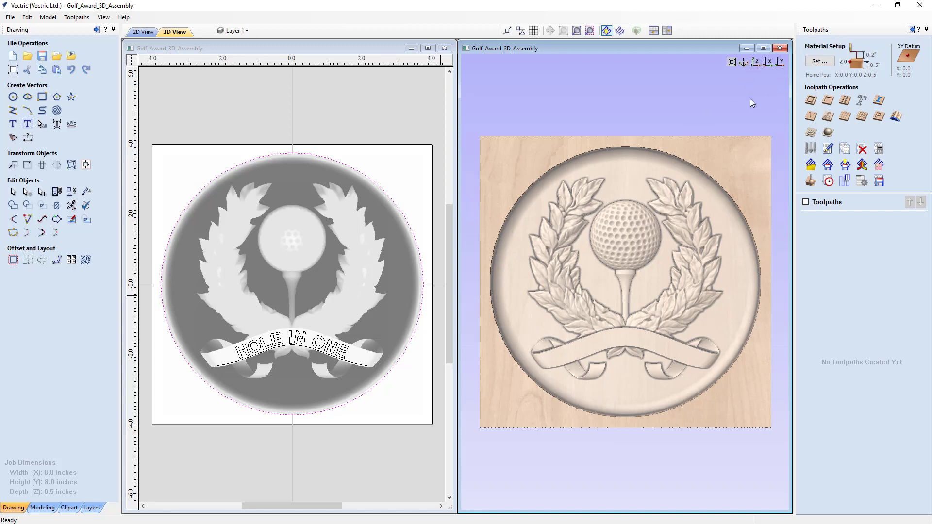
In Material Setup, keep the XY datum centred and set clearance and plunge gaps to 0.25 inches.
click(819, 62)
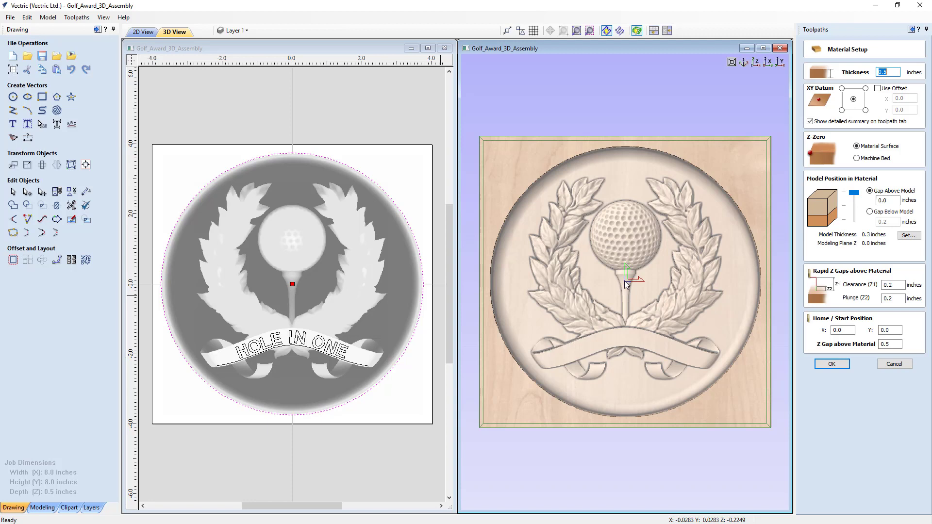
click(842, 110)
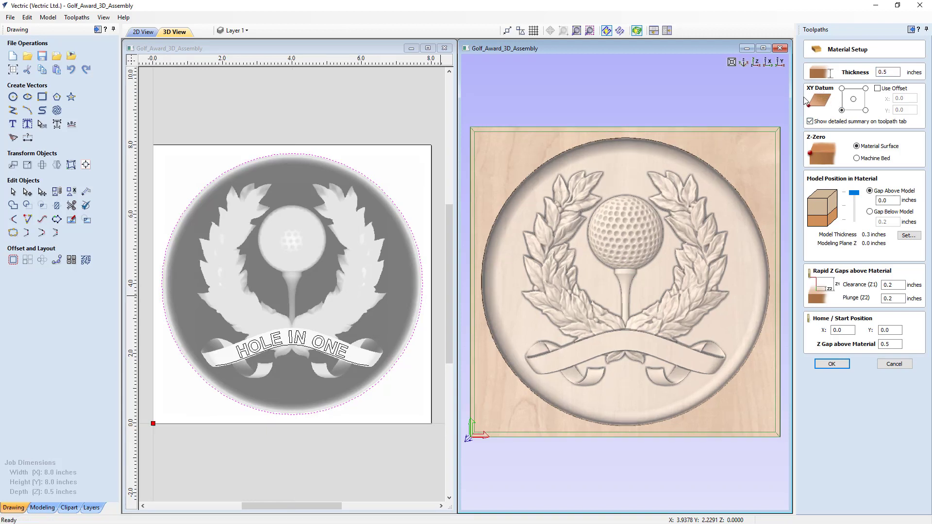
click(854, 100)
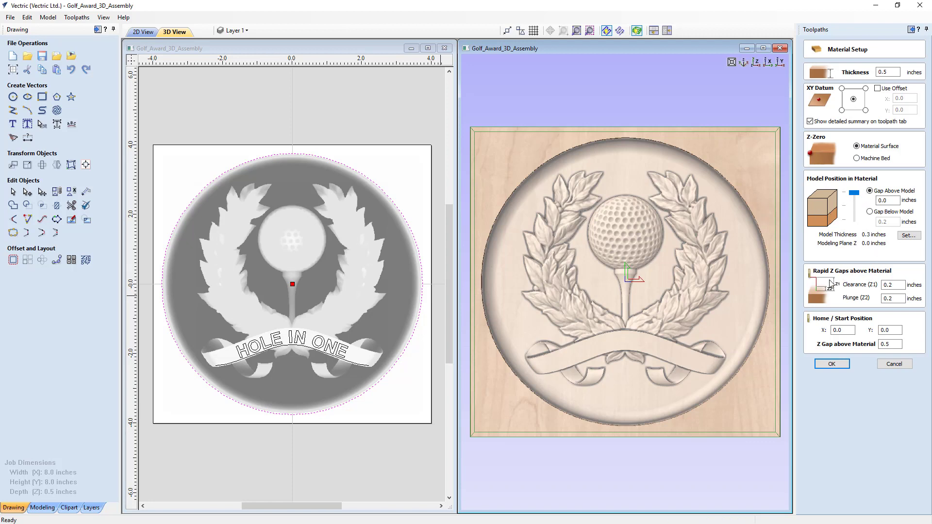
click(893, 287)
text(5)
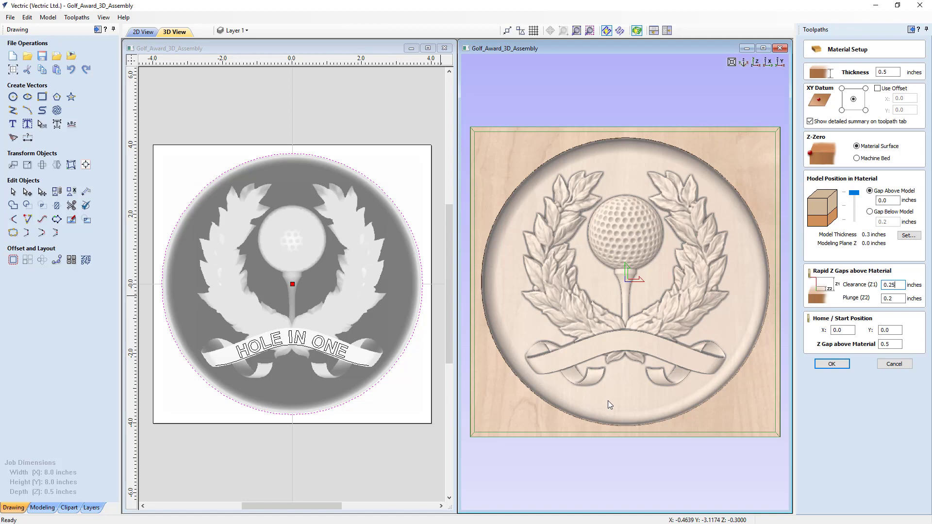
click(893, 298)
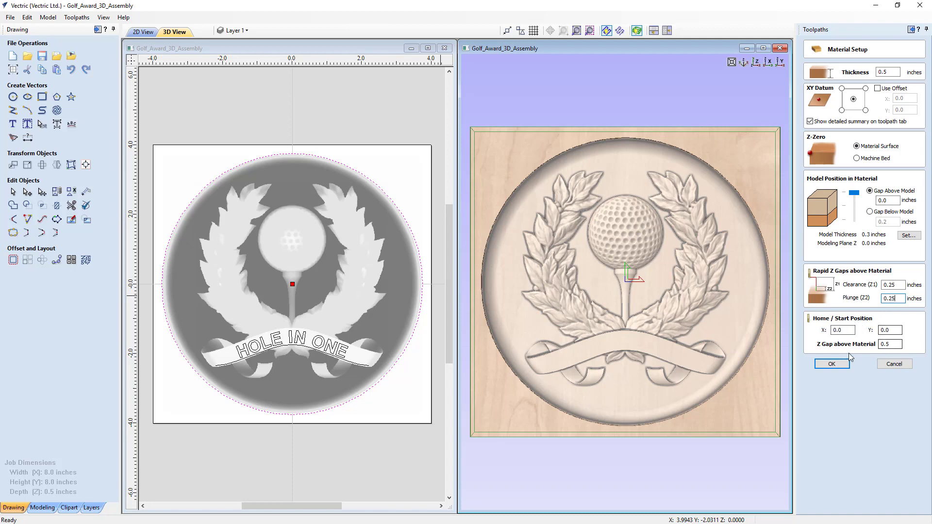
click(887, 343)
click(834, 364)
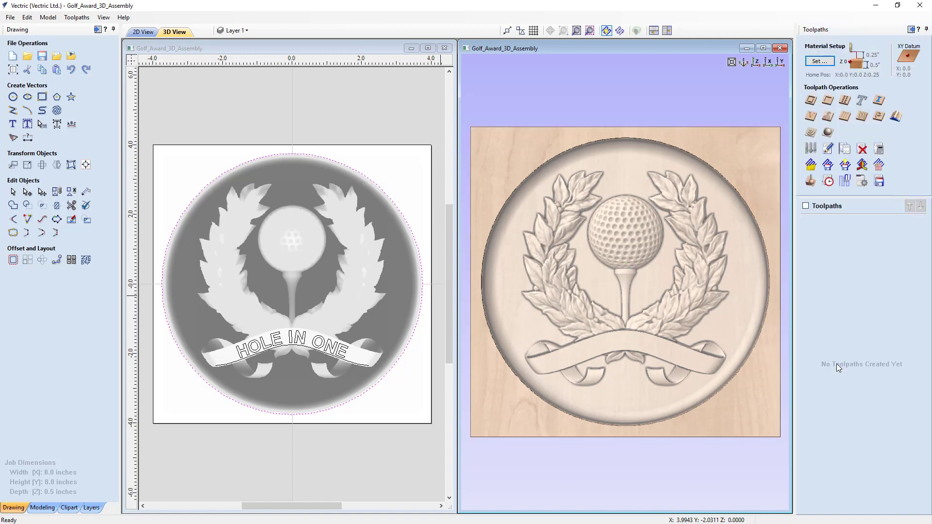
Start a 3D roughing toolpath using the End Mill (1/4") tool.
click(814, 139)
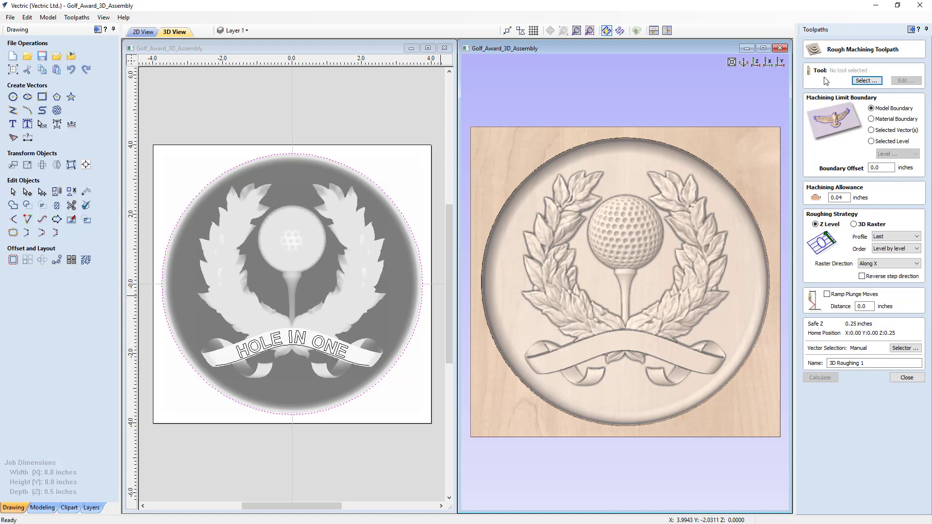
click(865, 81)
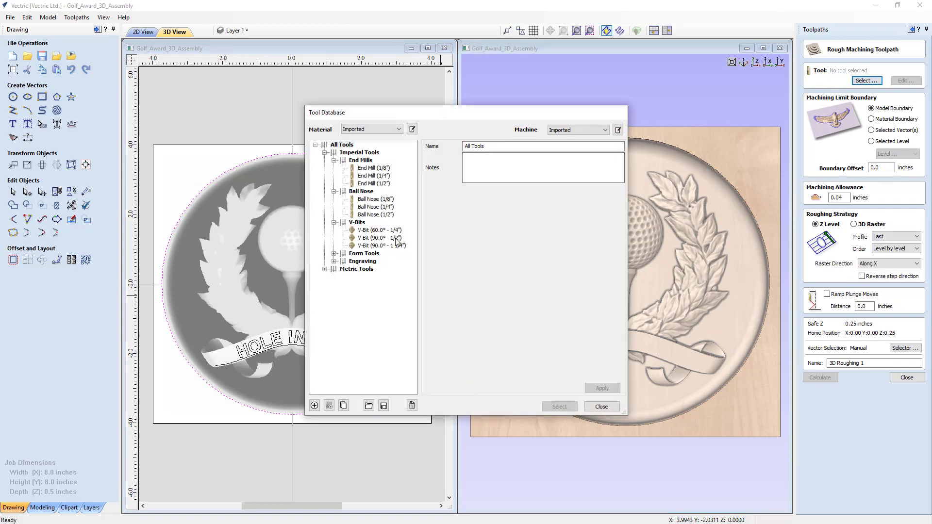
click(383, 177)
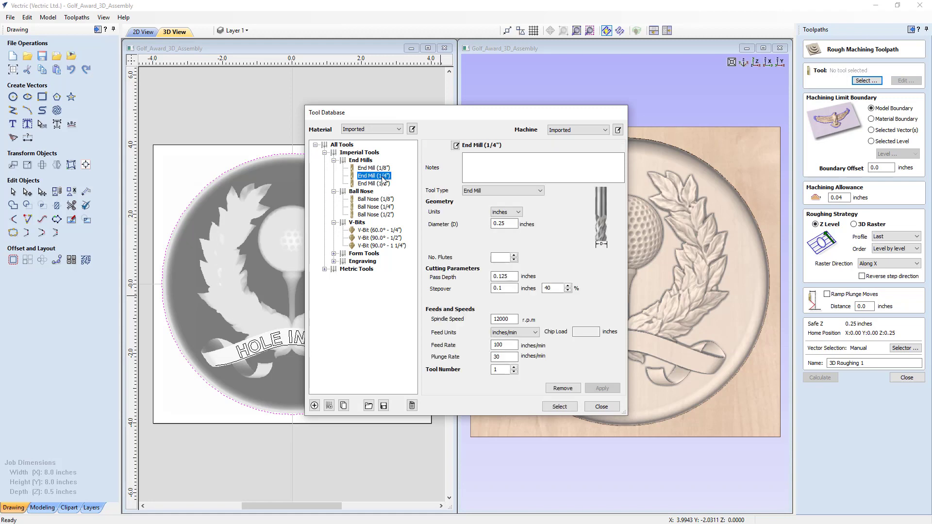
click(559, 407)
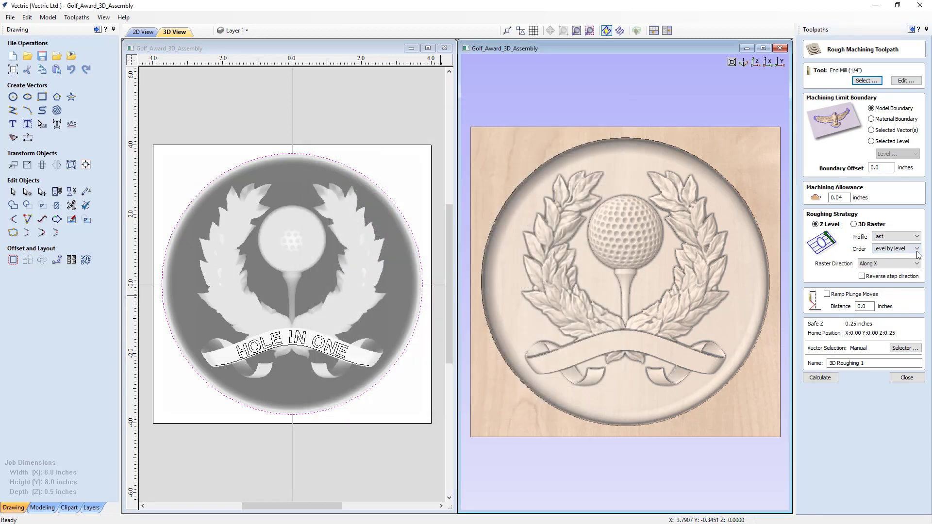
Limit roughing to the selected vector with Z Level strategy, name it 3D Roughing - .25EM, and calculate.
click(880, 130)
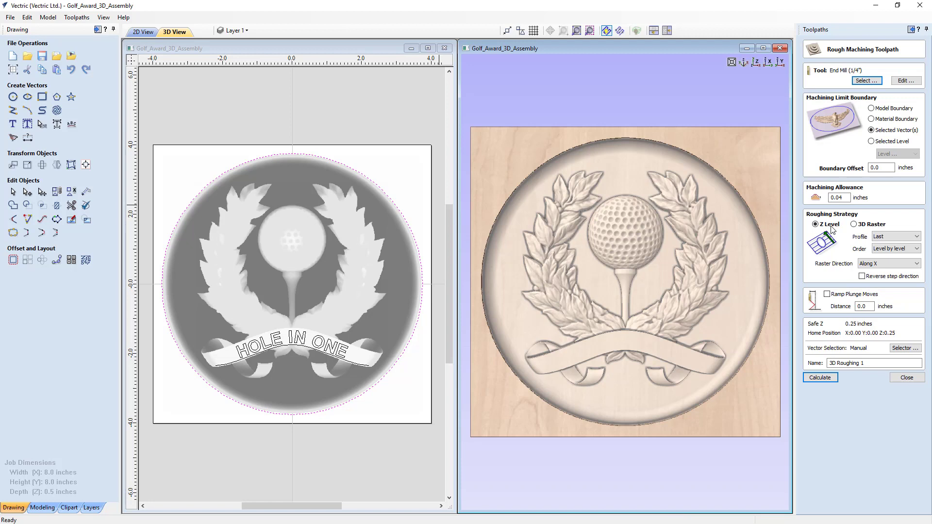
click(836, 198)
click(853, 225)
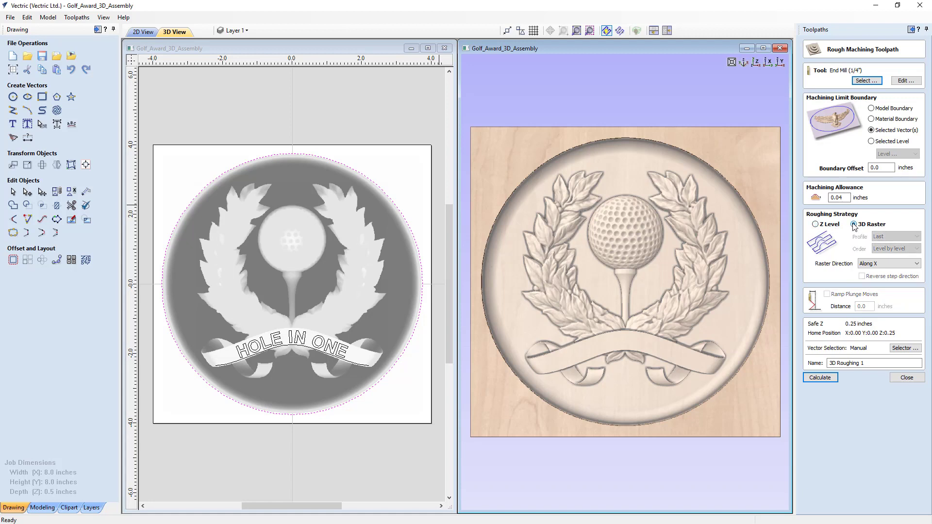
click(816, 225)
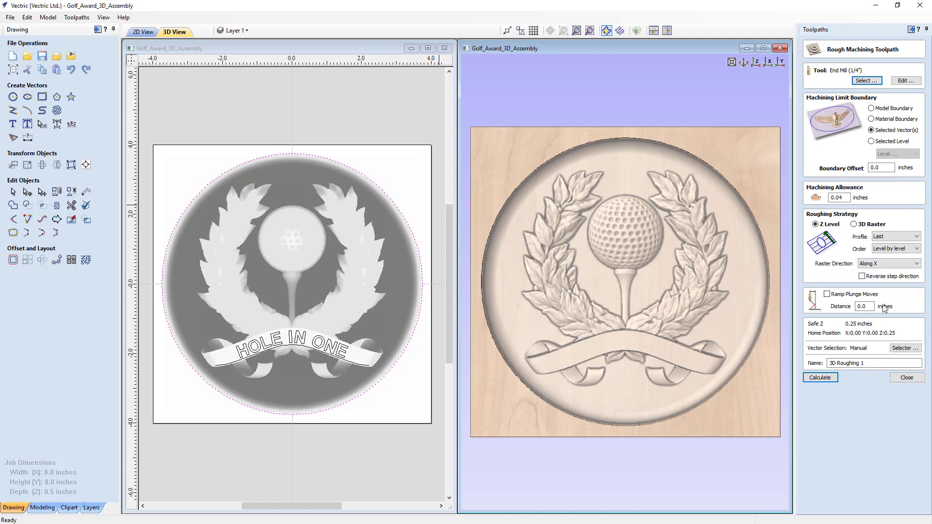
double_click(860, 363)
click(824, 377)
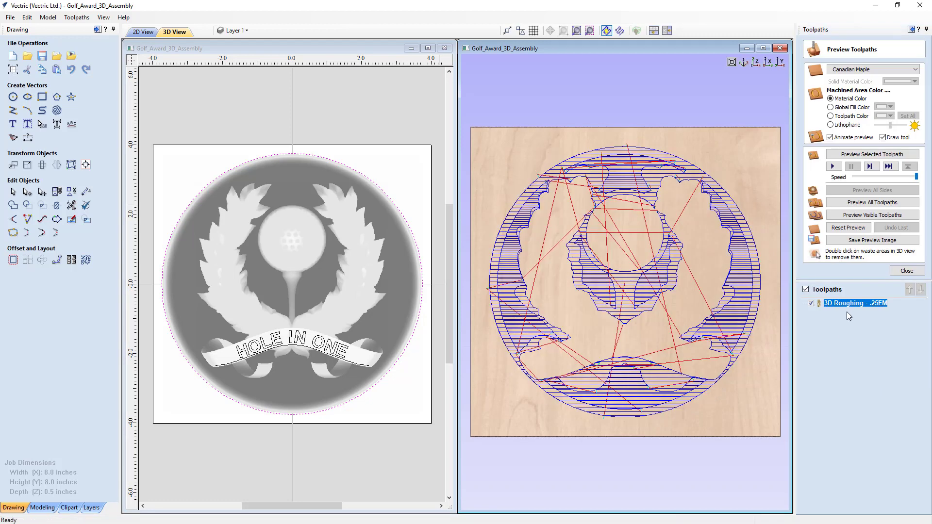
Preview the roughing pass, orbit the board to inspect the roughed cuts, then close the preview.
click(860, 214)
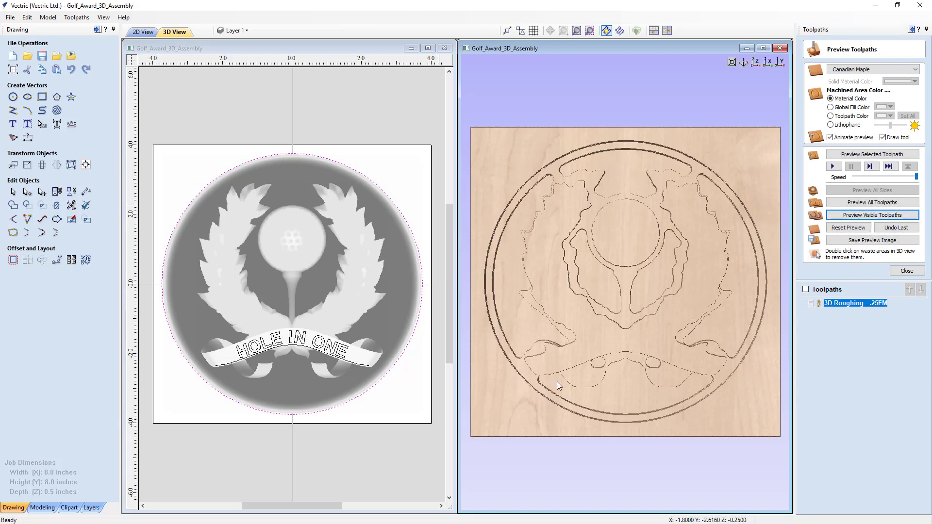
drag(599, 394, 576, 255)
drag(587, 356, 668, 295)
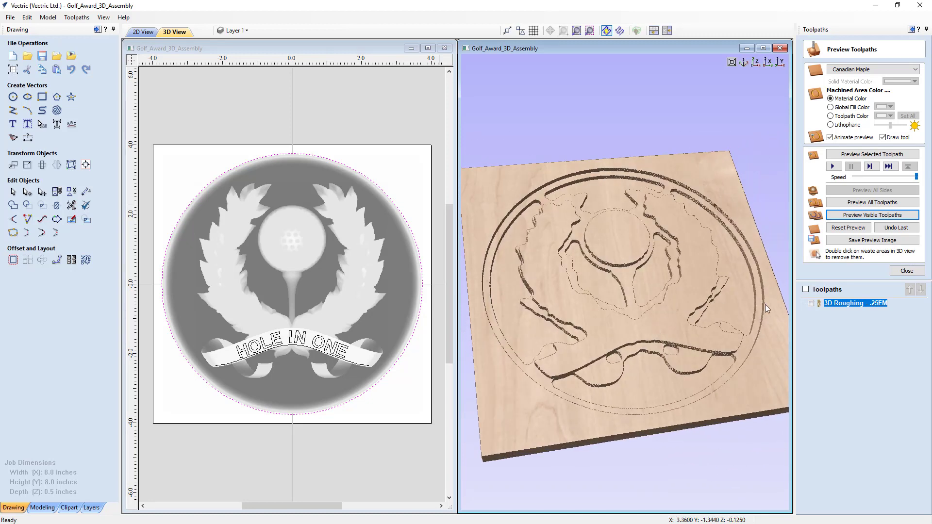
click(906, 270)
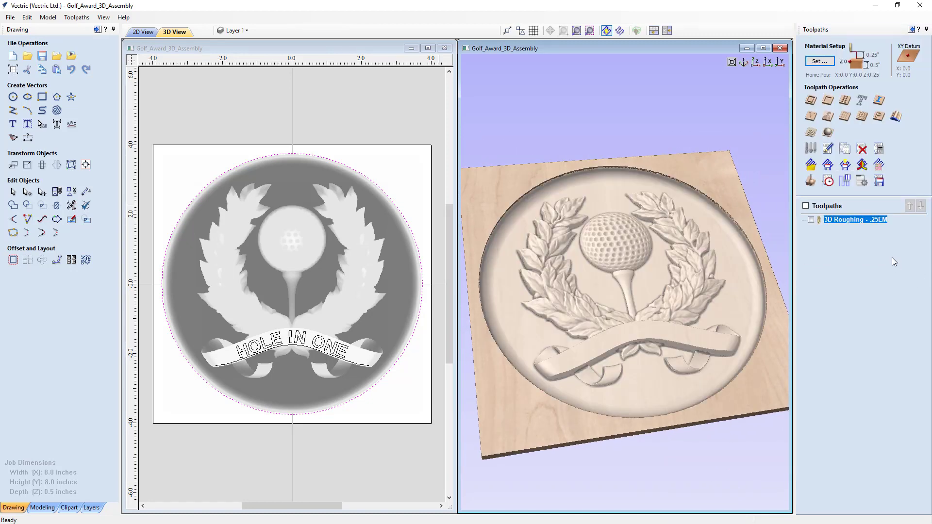
Start a 3D finishing toolpath using the Ball Nose (1/8") tool.
click(827, 133)
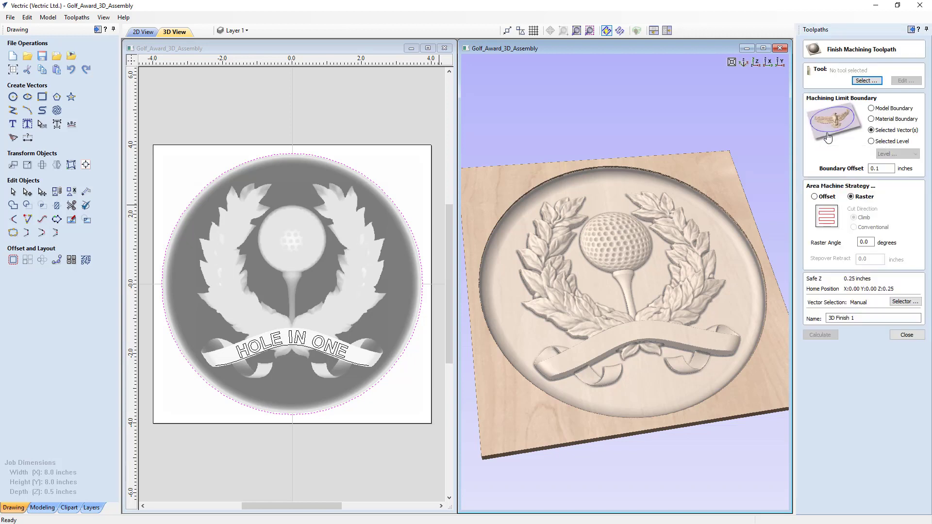
click(863, 81)
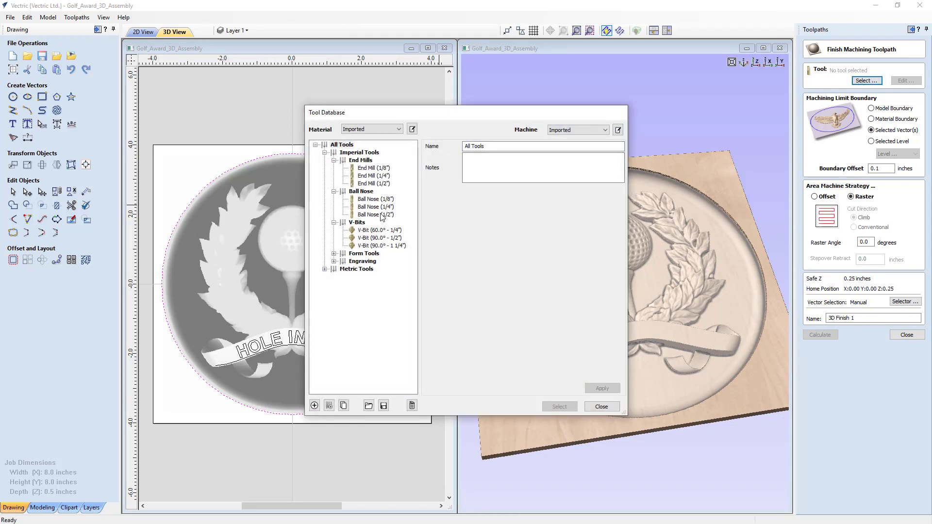
click(388, 200)
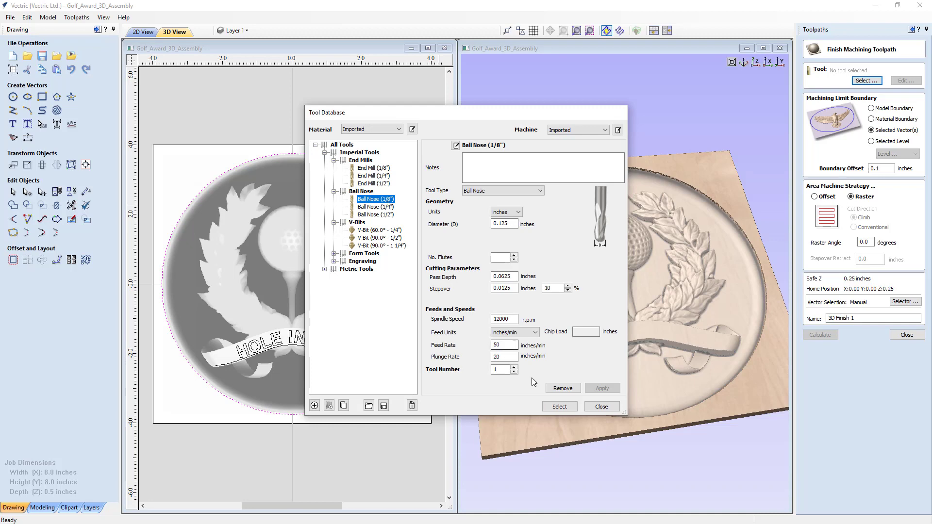
click(558, 407)
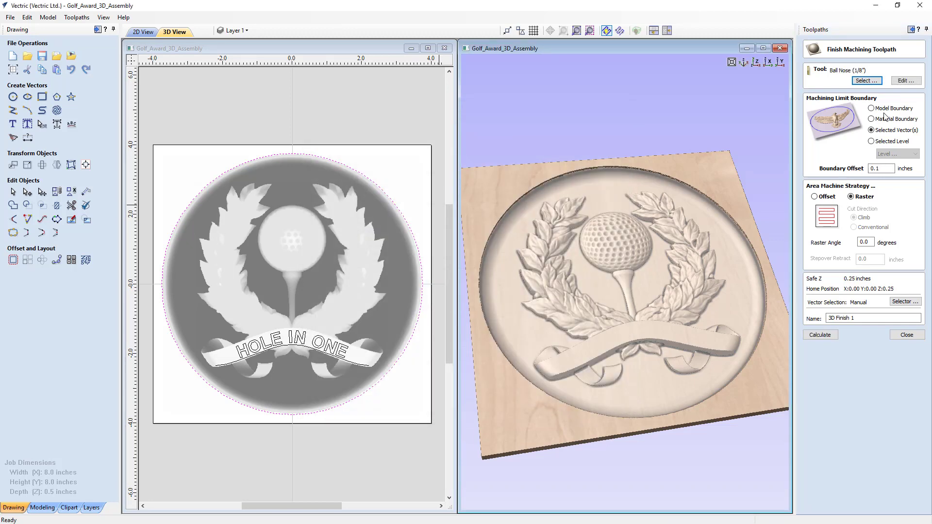
Edit the ball nose tool's stepover to 8%.
click(905, 81)
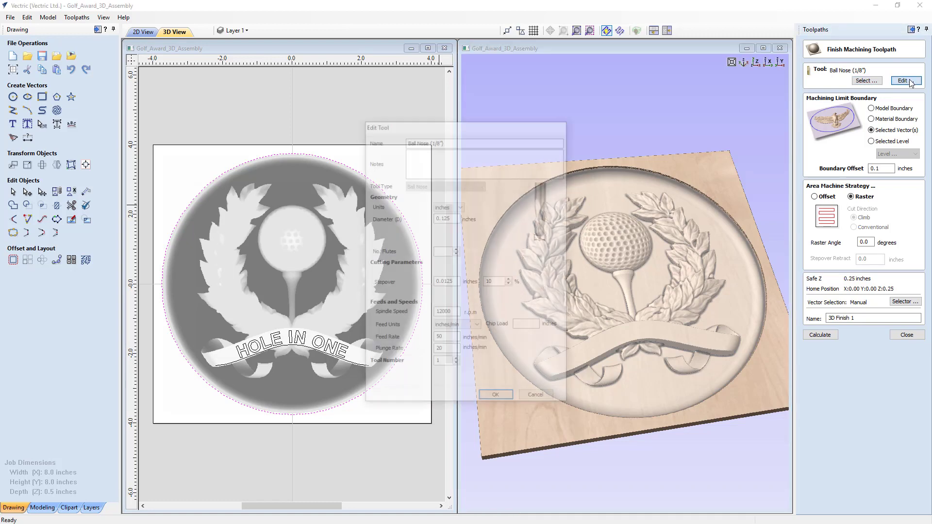
click(490, 283)
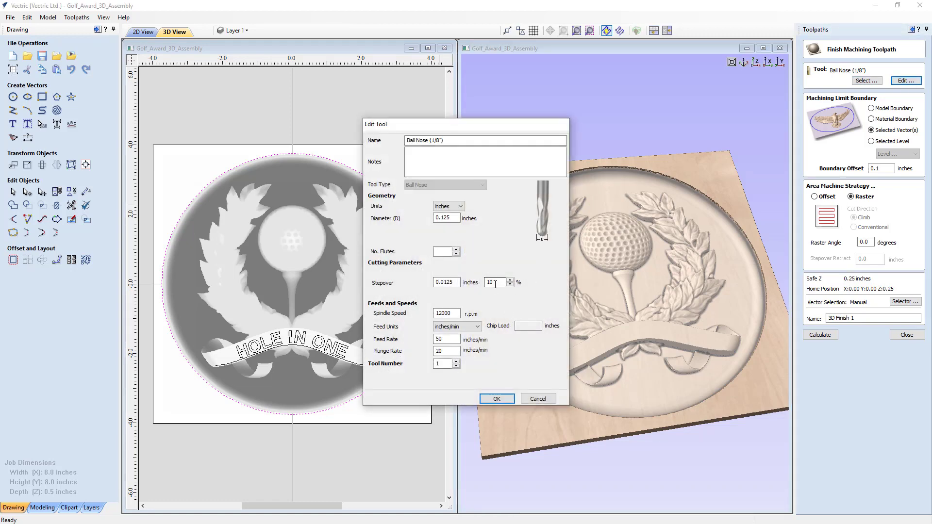
double_click(486, 282)
text(8)
click(496, 398)
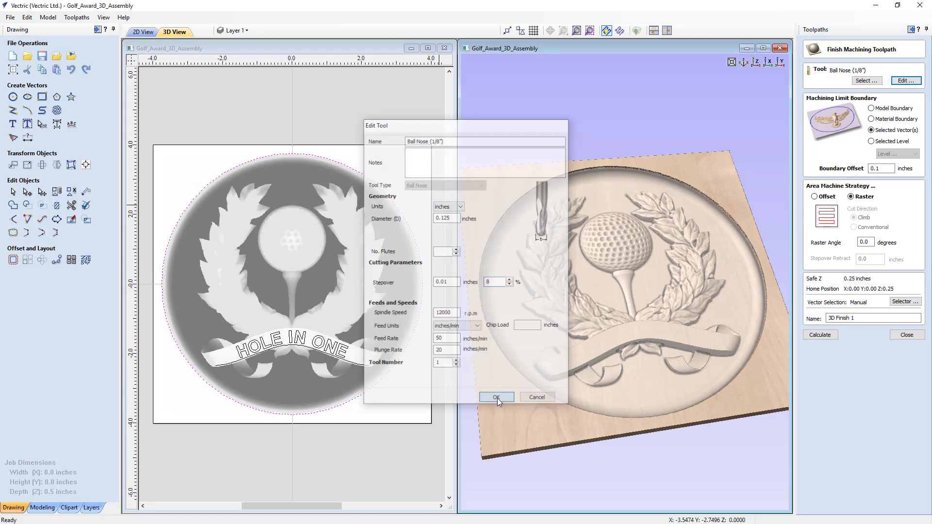
Set the boundary offset to 0 and choose the Offset finishing strategy.
double_click(878, 169)
text(0)
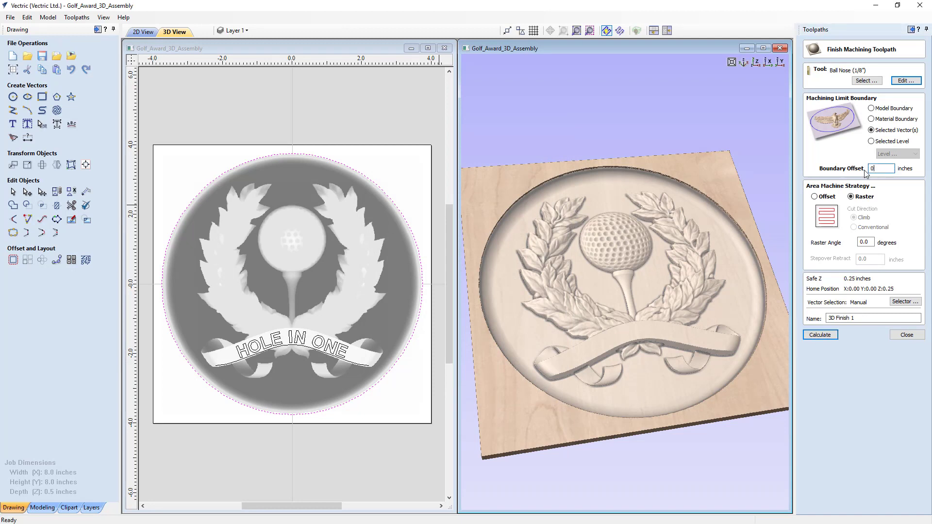
click(815, 197)
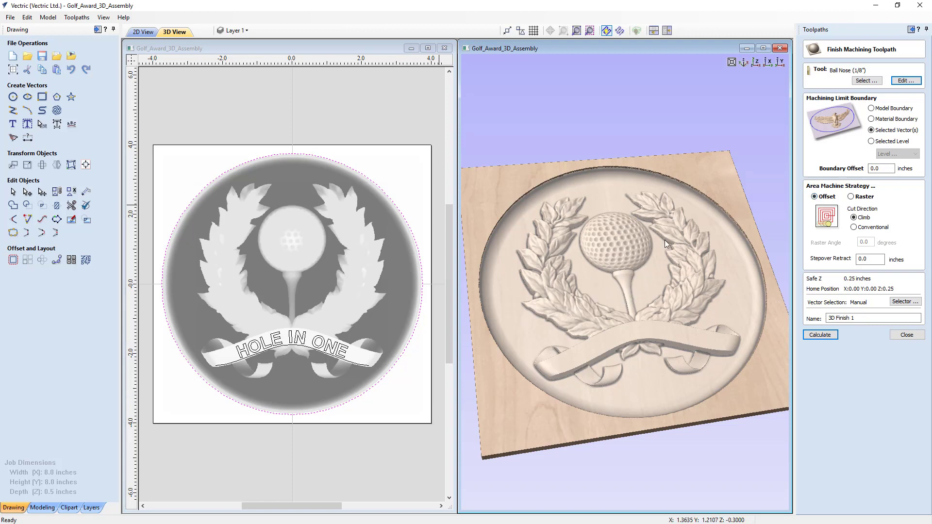
click(850, 196)
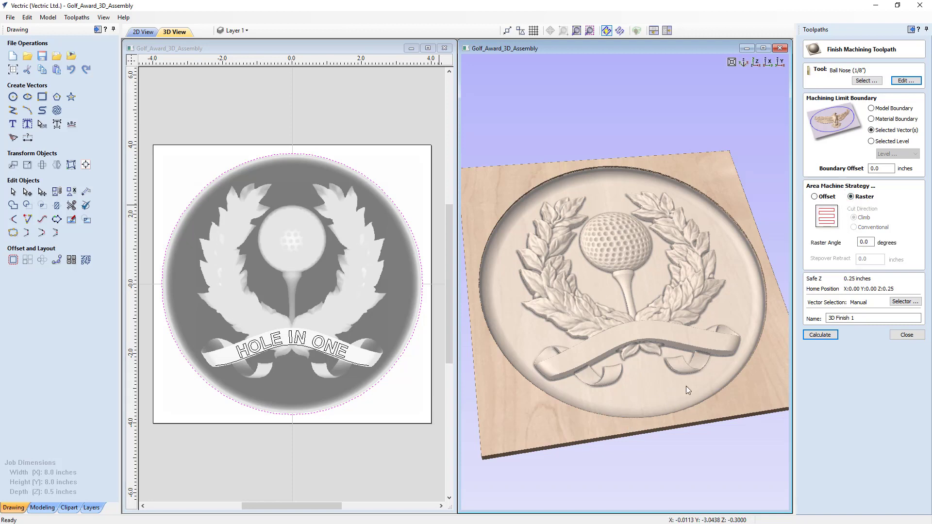
click(815, 196)
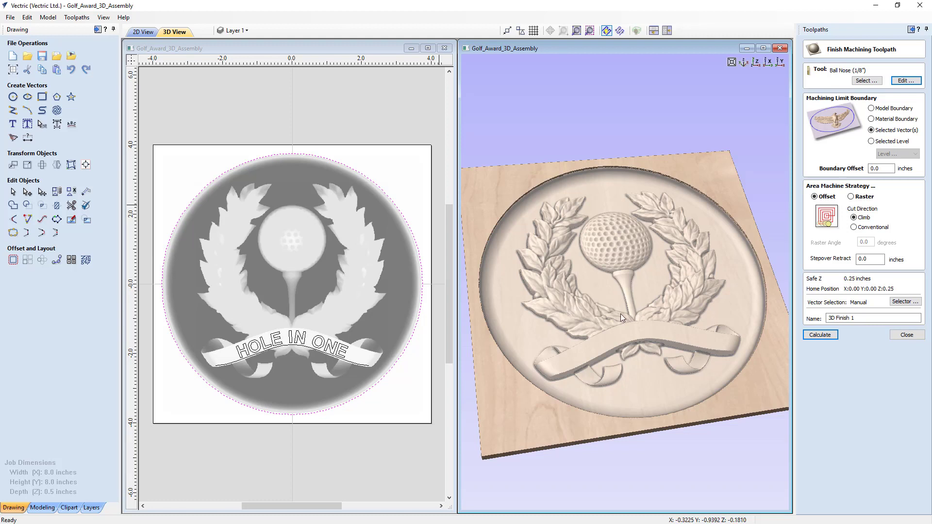
Check the retract setting and rename the toolpath to 3D Finish - .125BEM.
click(874, 262)
click(855, 319)
double_click(854, 319)
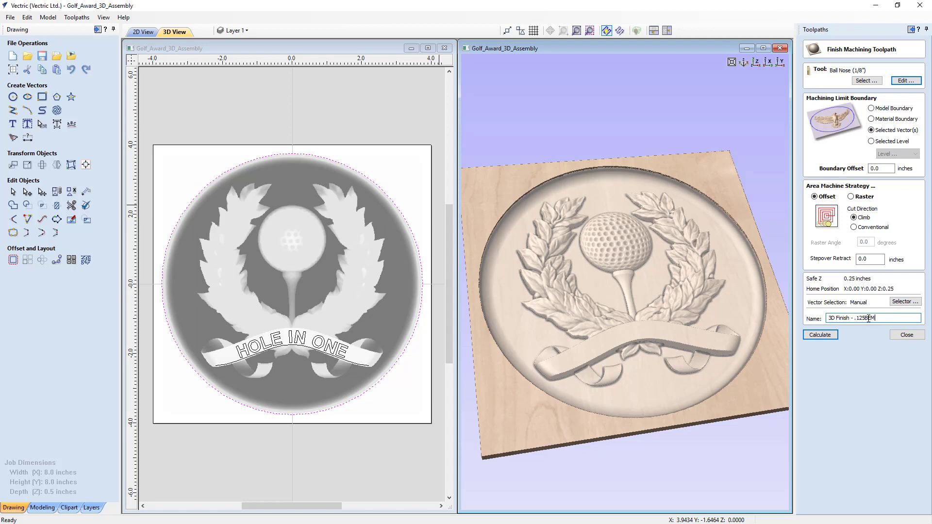
Calculate the '3D Finish - .125BEM' toolpath and simulate it on the maple board.
click(826, 336)
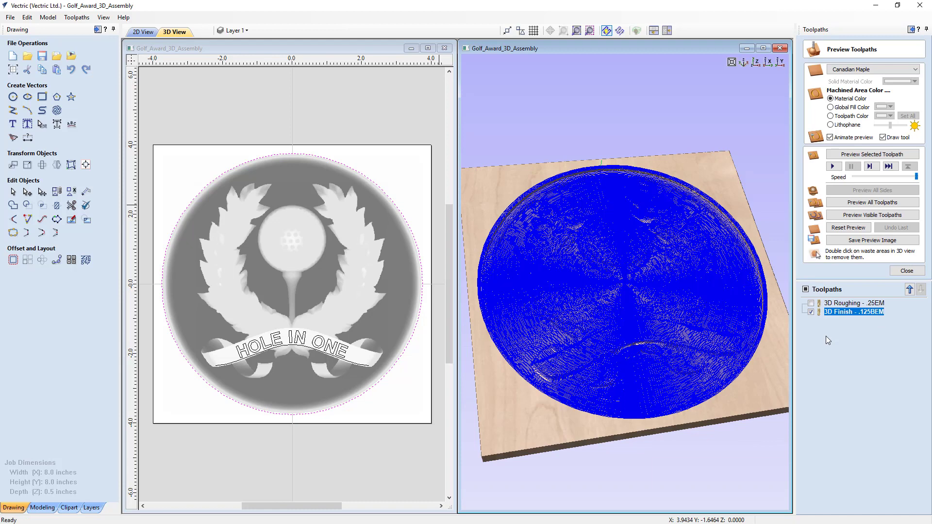
click(854, 215)
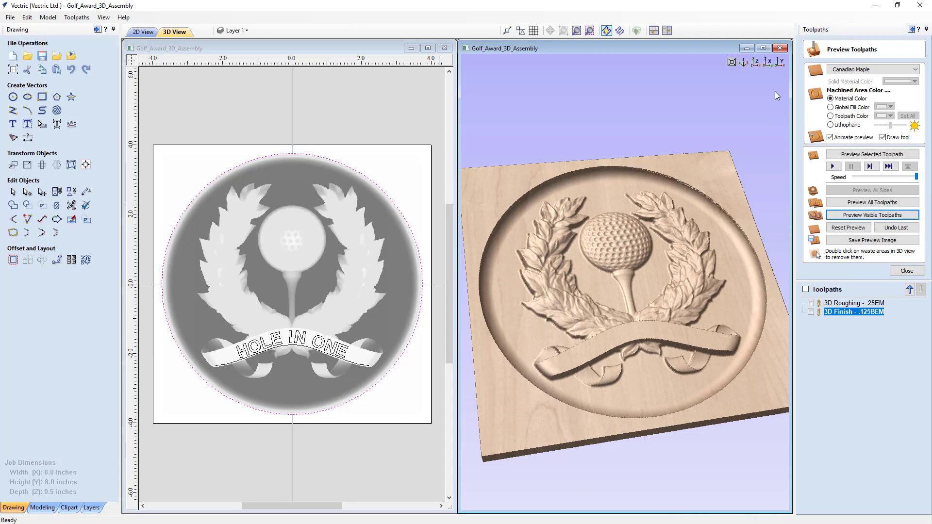
Inspect the carved plaque from several angles in an enlarged 3D view, then close the preview.
click(762, 48)
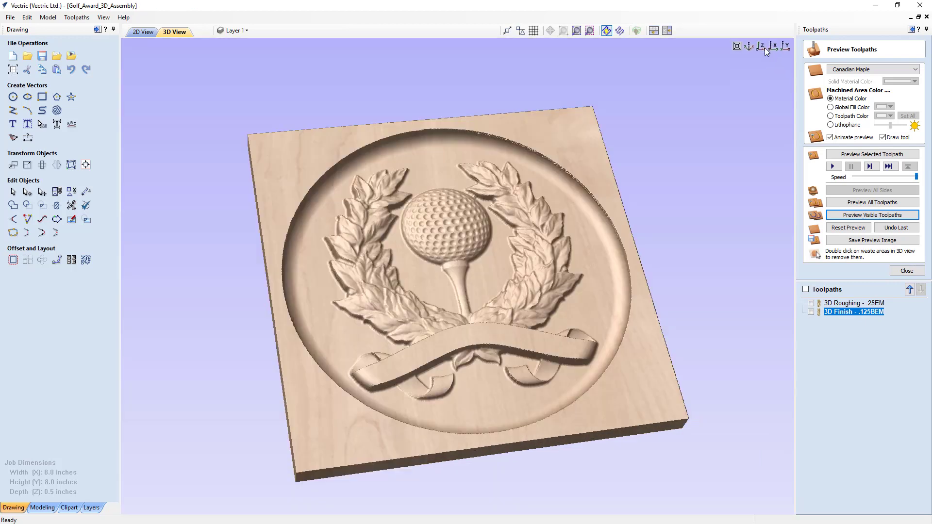
mouse_move(415, 308)
mouse_down()
mouse_move(436, 347)
mouse_move(498, 345)
mouse_move(477, 242)
mouse_move(429, 302)
mouse_up()
scroll(429, 302, up, 4)
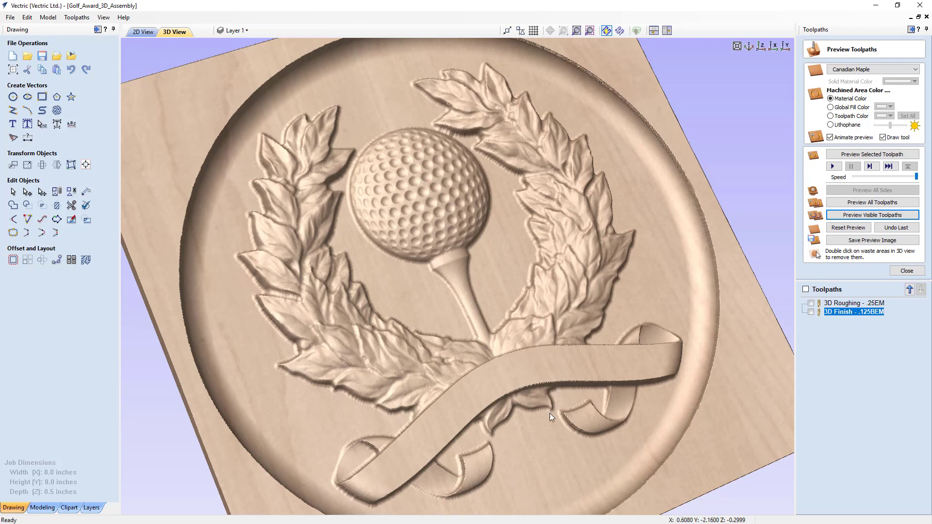
drag(549, 412, 529, 383)
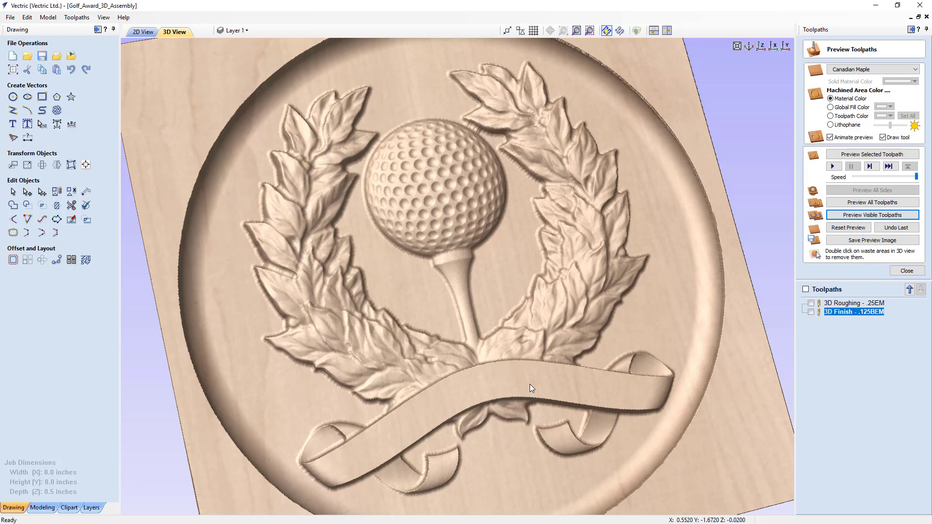
drag(518, 389, 478, 372)
drag(540, 328, 557, 240)
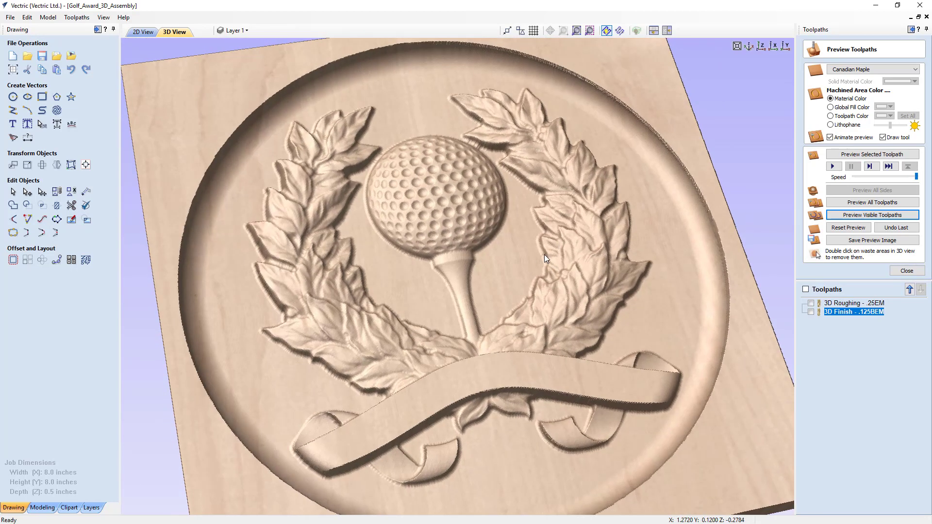
click(901, 271)
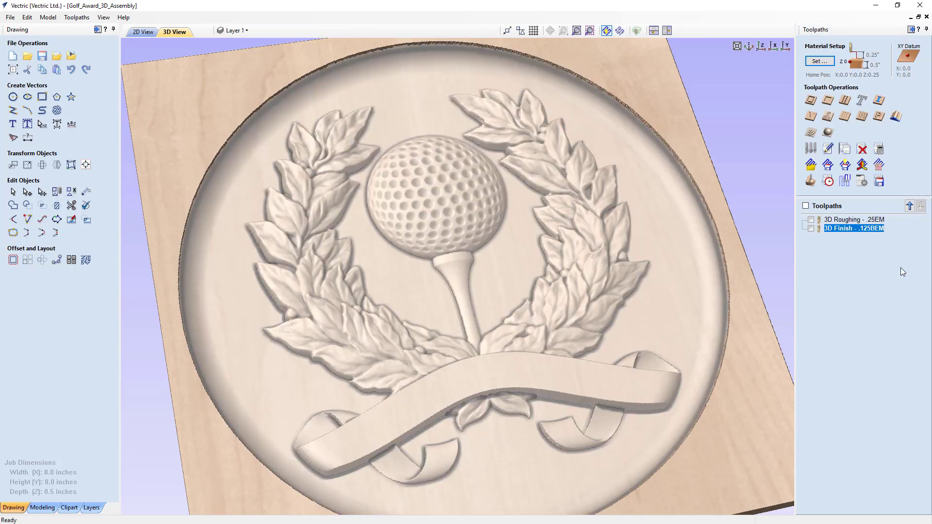
From the 3D Finish toolpath, add a new tool to the Ball Nose group of the tool library.
double_click(833, 228)
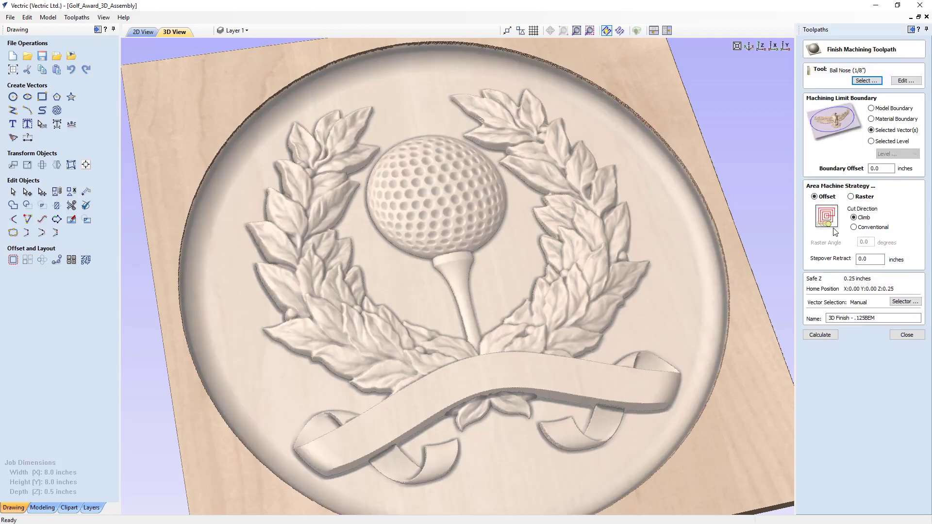
click(862, 81)
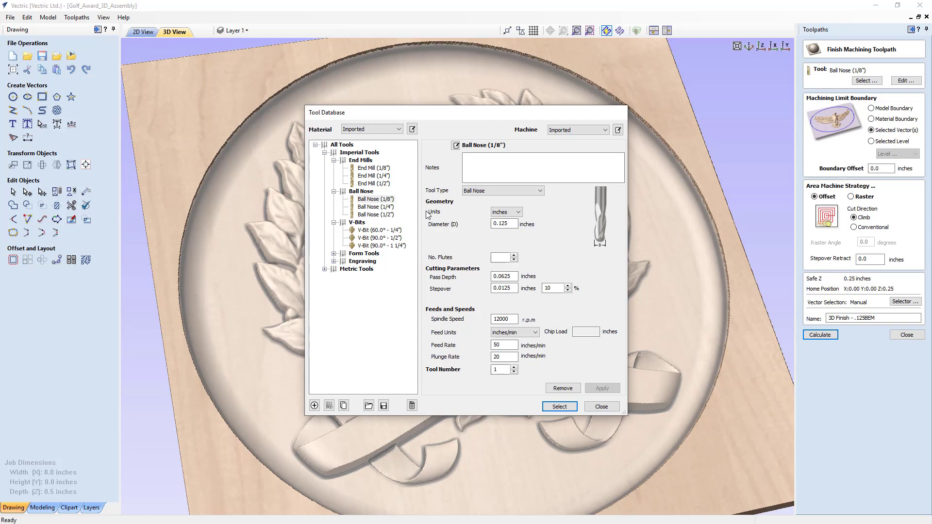
click(356, 192)
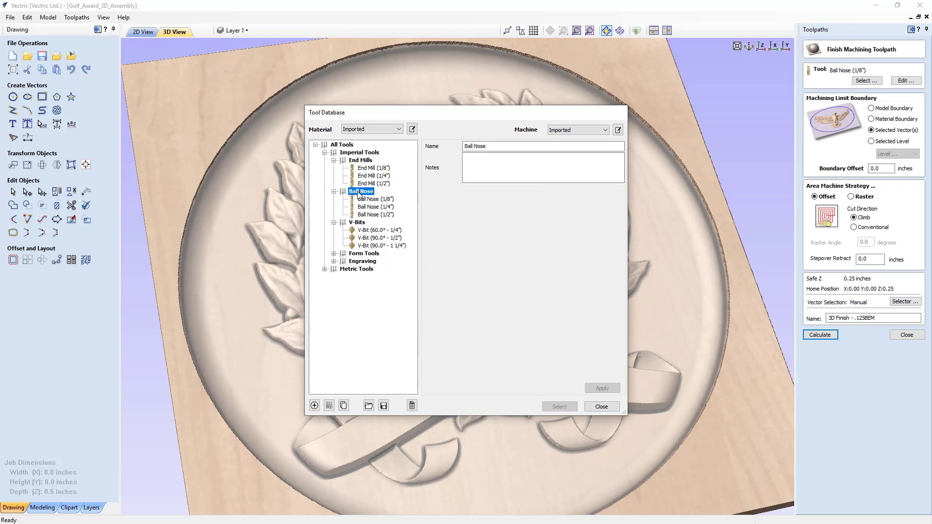
click(315, 405)
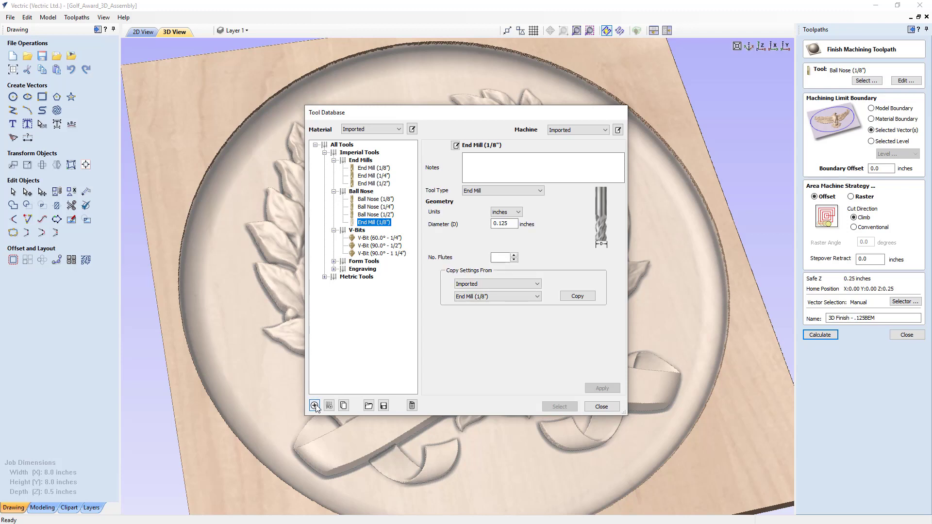
Make it a Tapered Ball Nose: diameter 0.25, side angle 3°, tip radius 1/31 (0.032258).
click(541, 191)
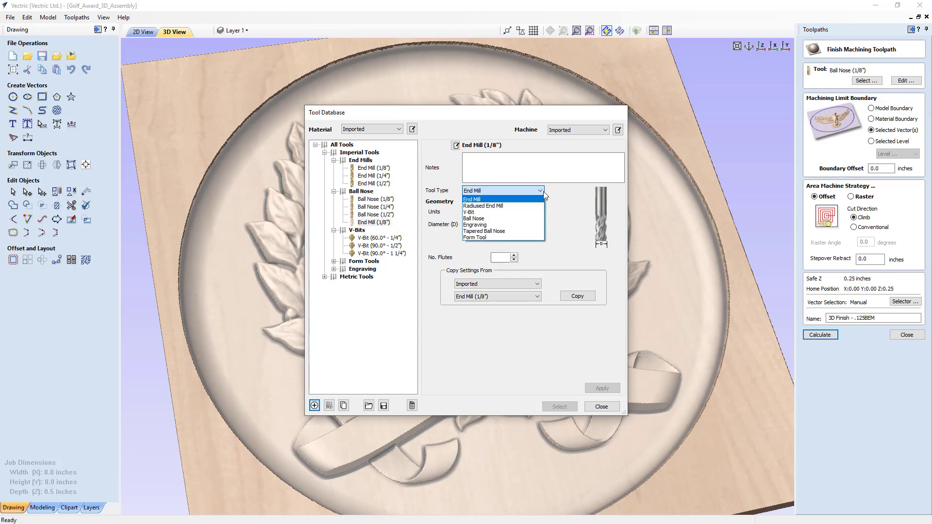
click(508, 230)
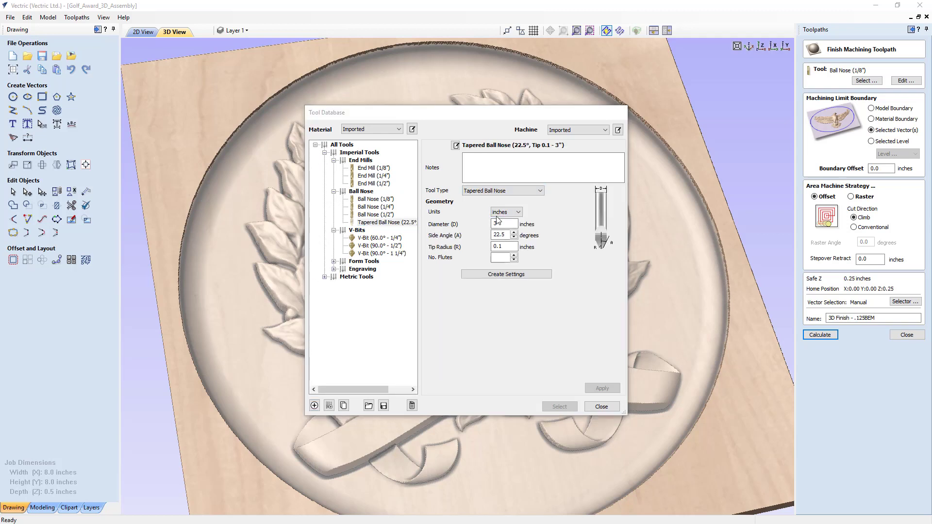
double_click(499, 223)
text(.)
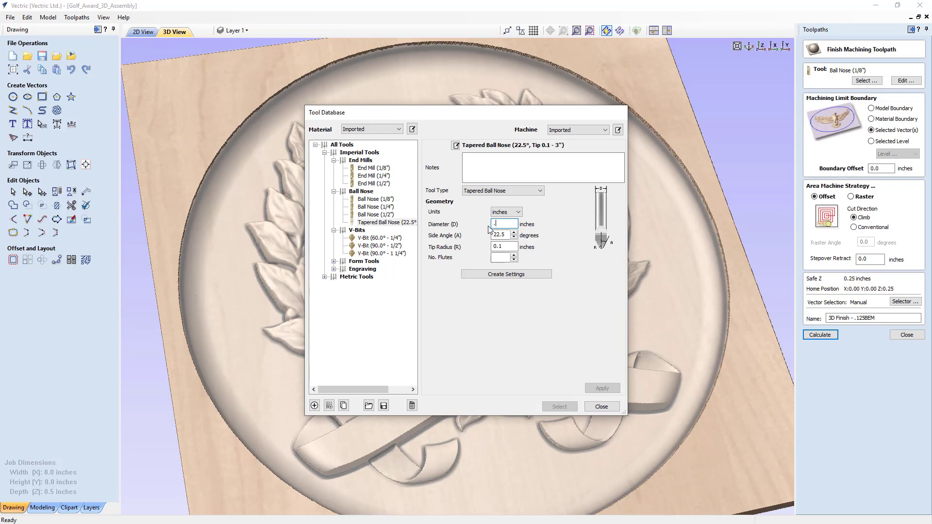
text(25)
double_click(499, 234)
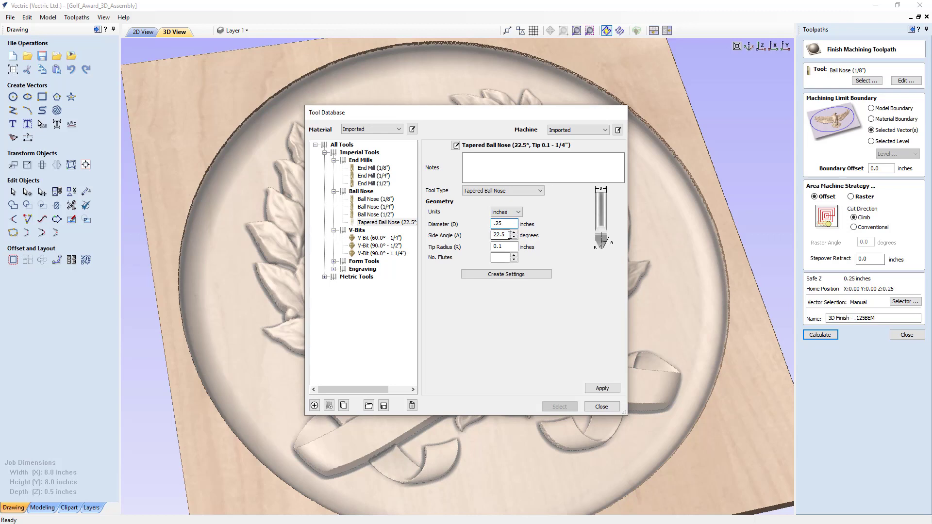
text(3)
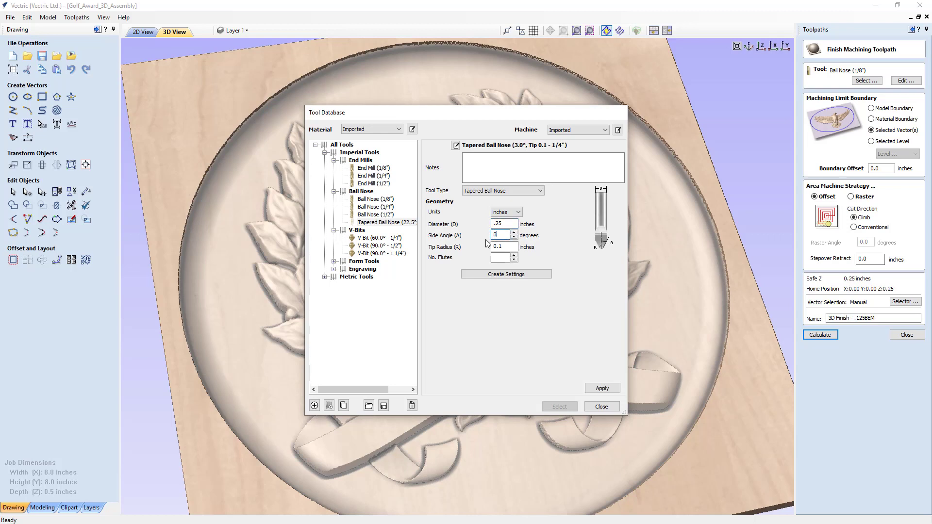
double_click(515, 247)
text(1/31)
key(Return)
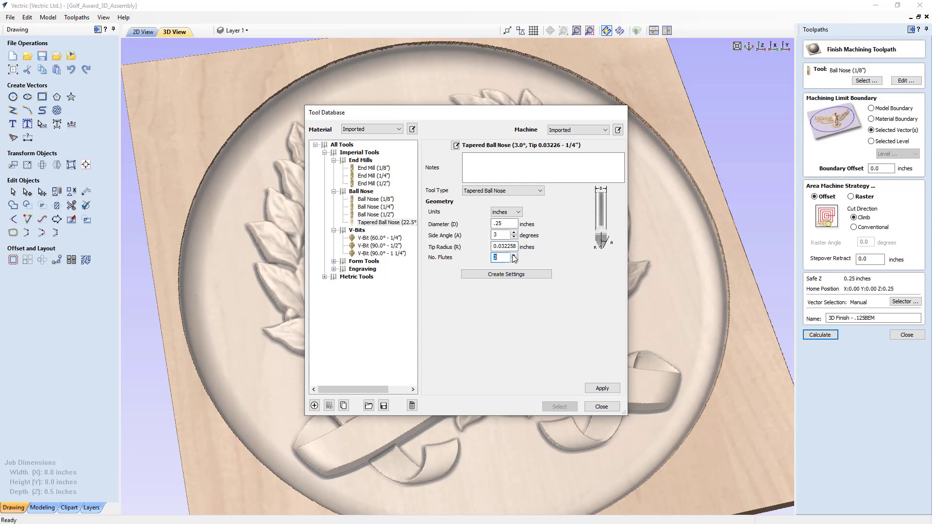
Set the tapered ball nose's stepover and clearance pass stepover to 7%, save it, and select it for the toolpath.
click(513, 275)
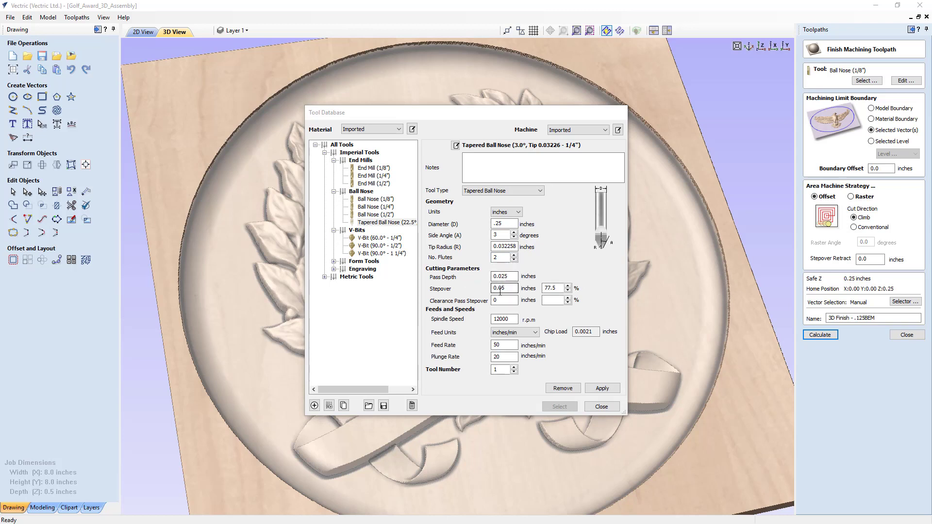
double_click(551, 288)
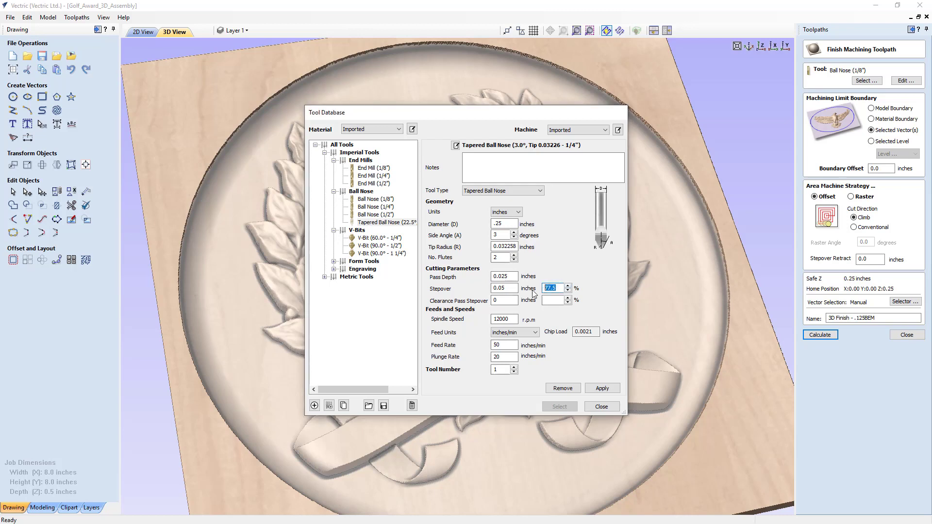
text(7)
click(512, 301)
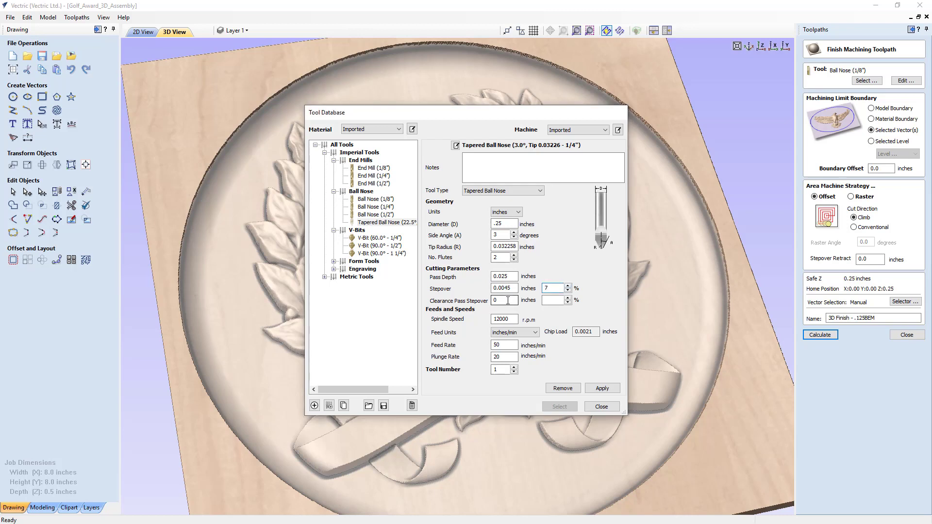
click(549, 301)
text(7)
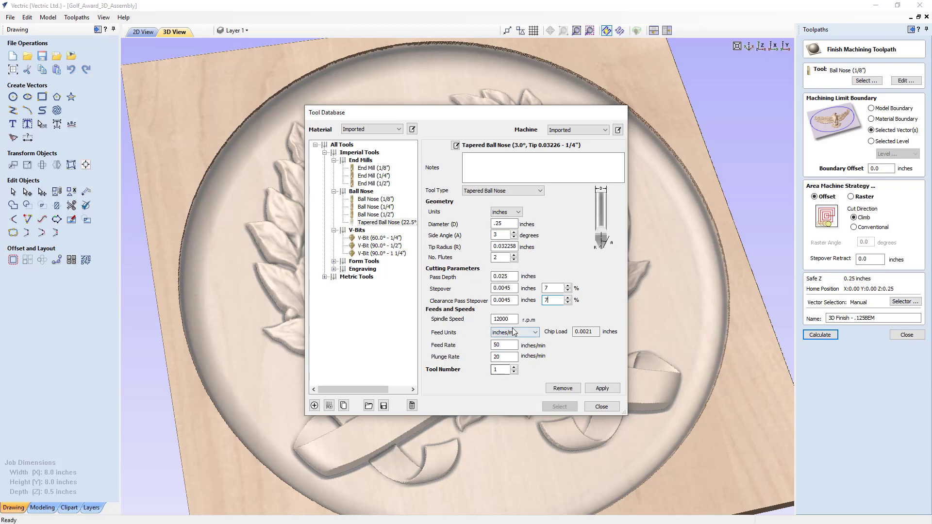
click(604, 389)
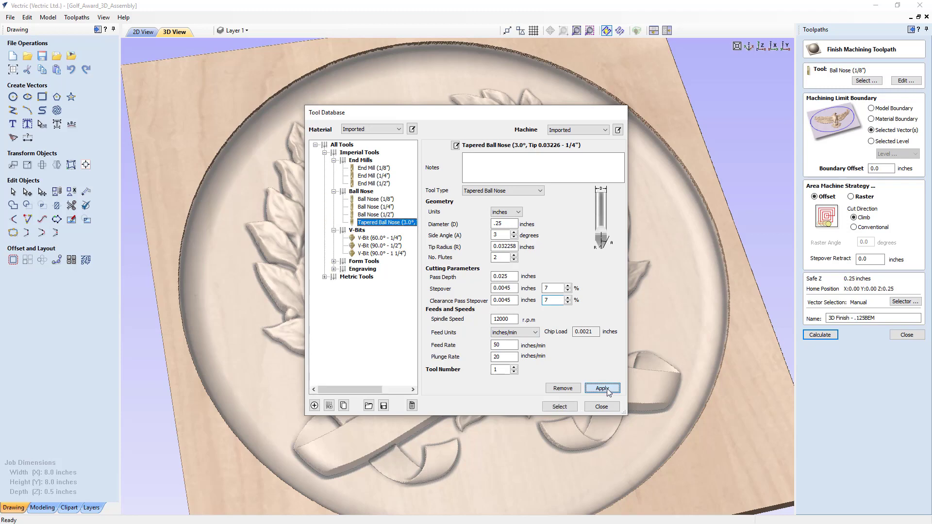
click(559, 407)
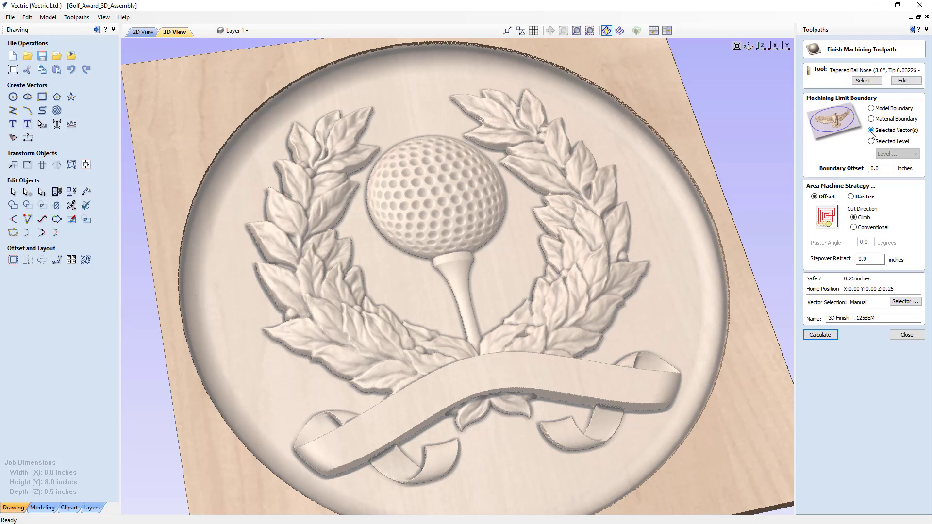
Tile the 2D and 3D views, and change the toolpath name to '3D Finish - .032TAPBEM'.
click(667, 31)
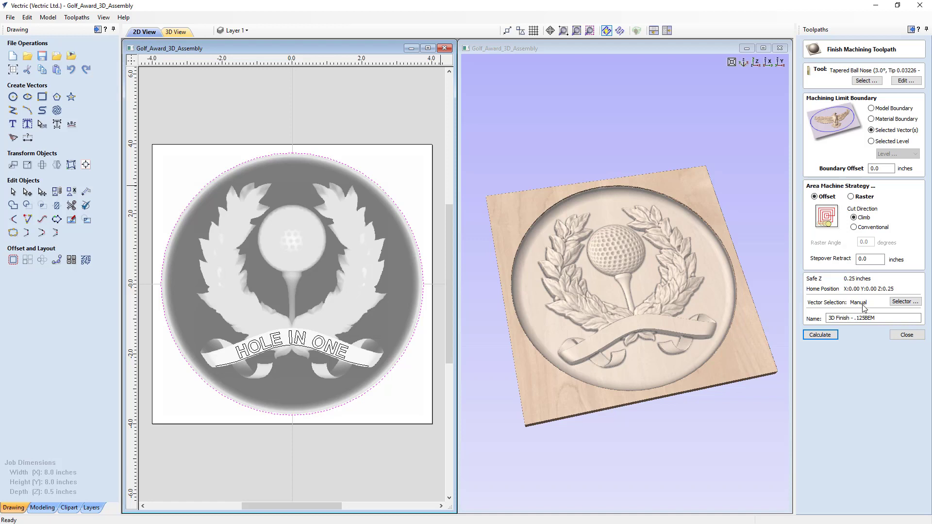
click(863, 318)
drag(856, 318, 862, 319)
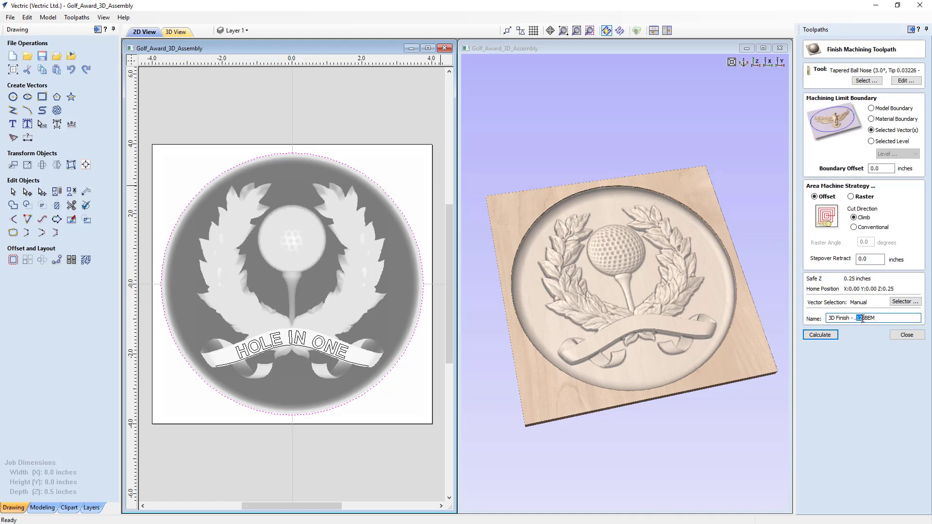
text(032TAP)
Calculate and simulate the tapered finish pass, zooming and tilting to inspect the carved wreath and golf ball.
click(831, 340)
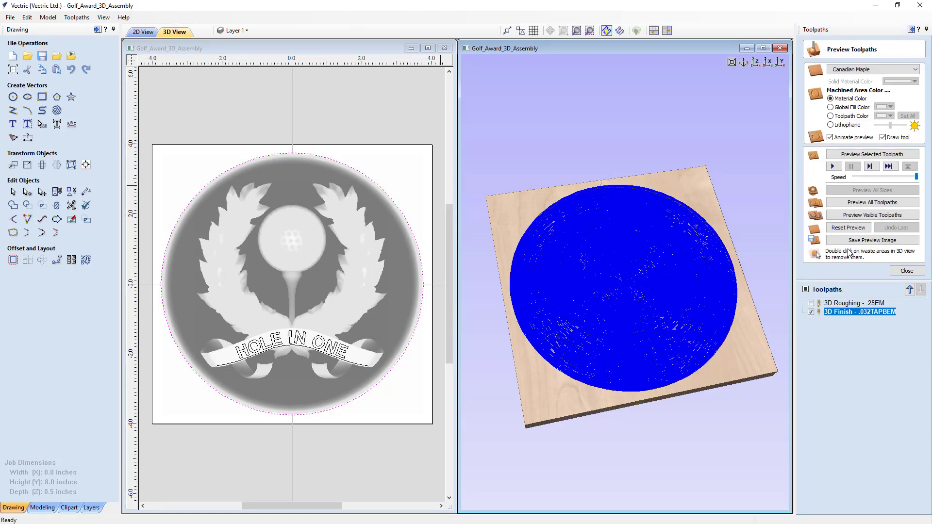
click(861, 215)
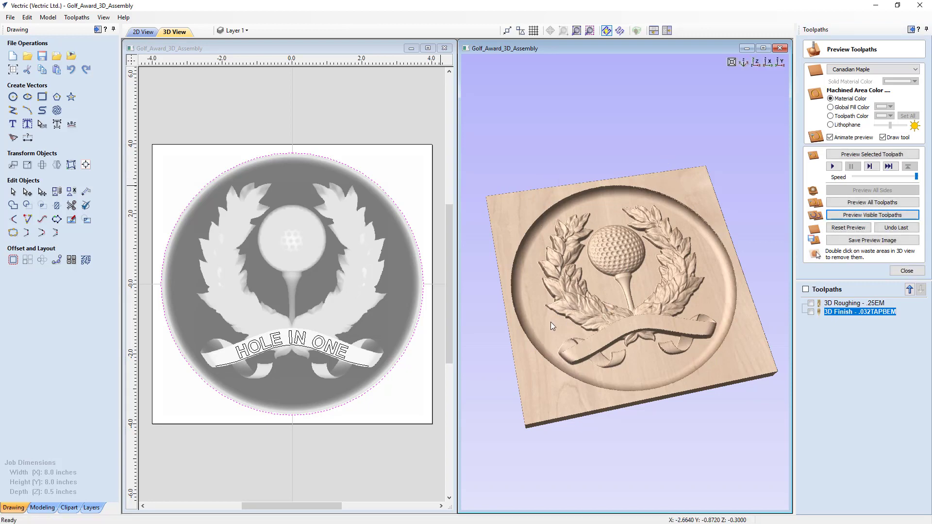
scroll(550, 321, up, 3)
scroll(567, 322, up, 3)
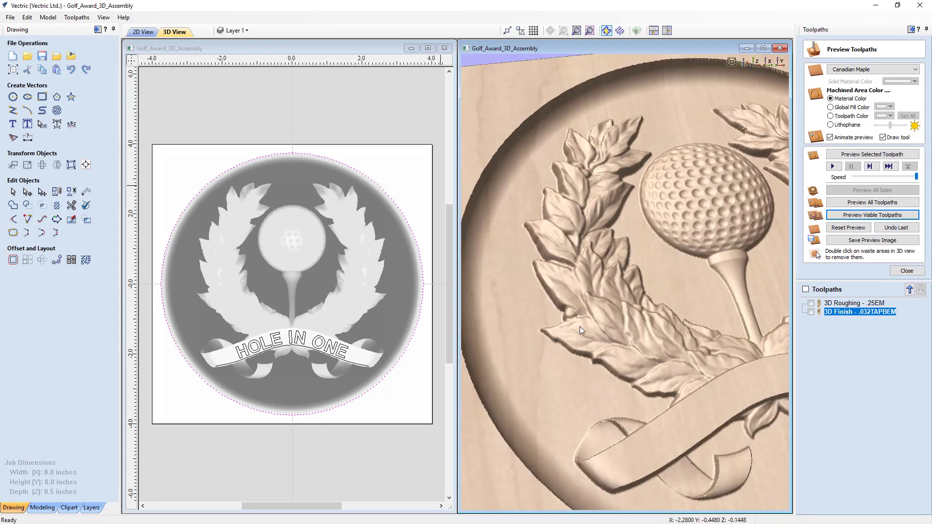
scroll(655, 340, down, 2)
scroll(663, 359, up, 2)
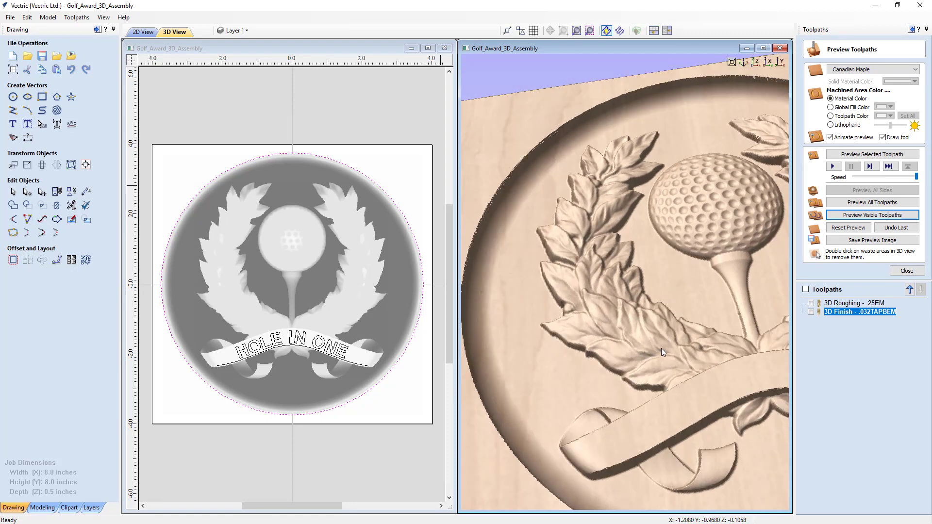
scroll(690, 338, down, 4)
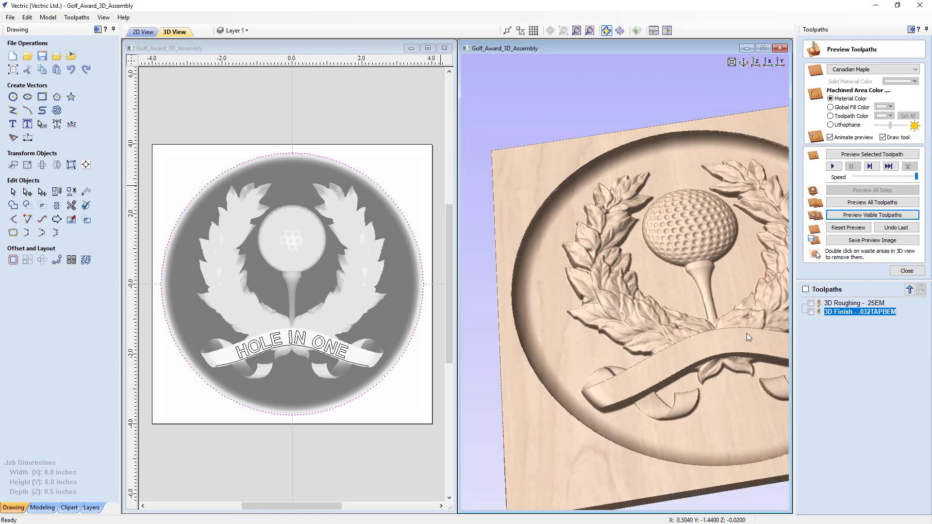
mouse_move(737, 362)
mouse_down()
mouse_move(721, 346)
mouse_move(724, 366)
mouse_up()
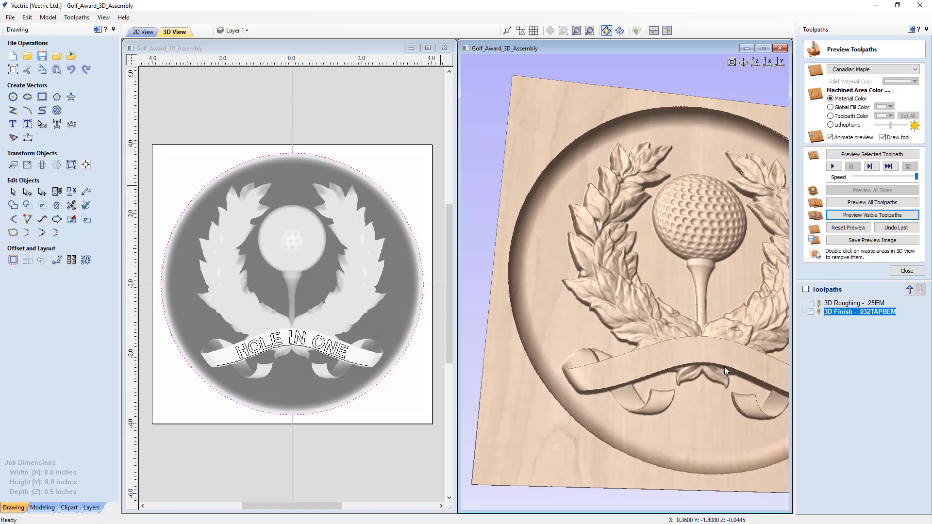
drag(704, 324, 703, 324)
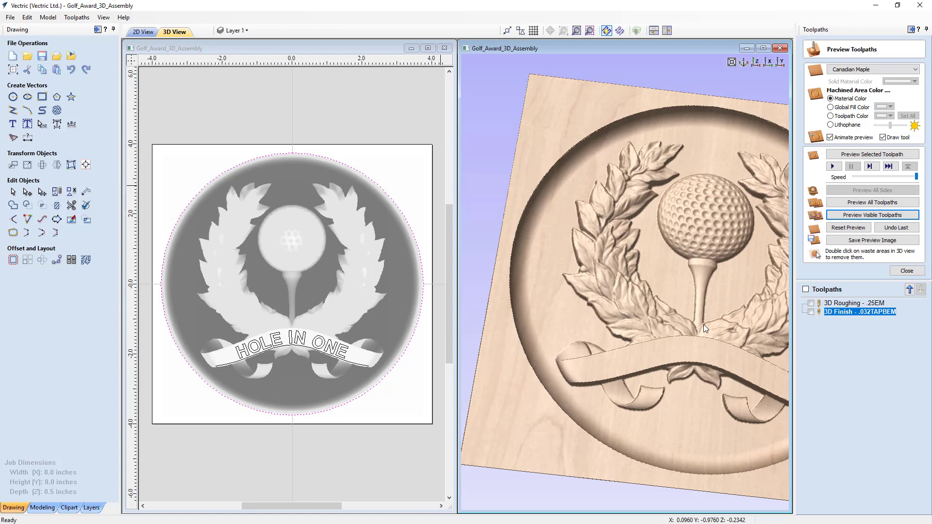
Close the preview, view the board from the top, and start a V-carve toolpath on the HOLE IN ONE text.
click(906, 271)
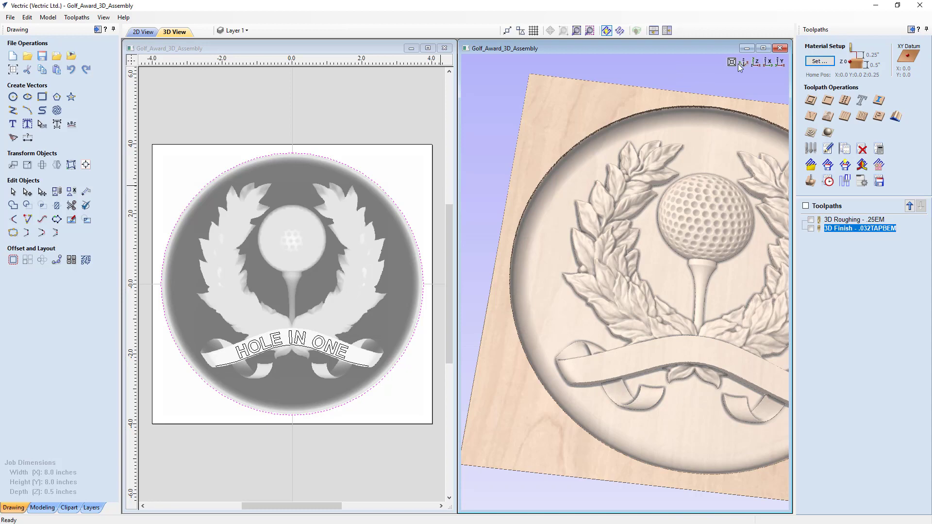
click(756, 62)
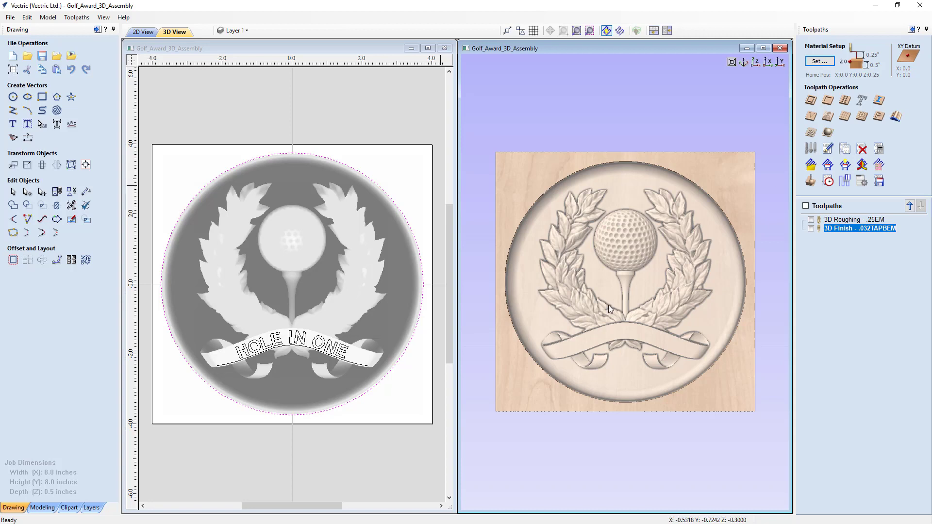
click(273, 345)
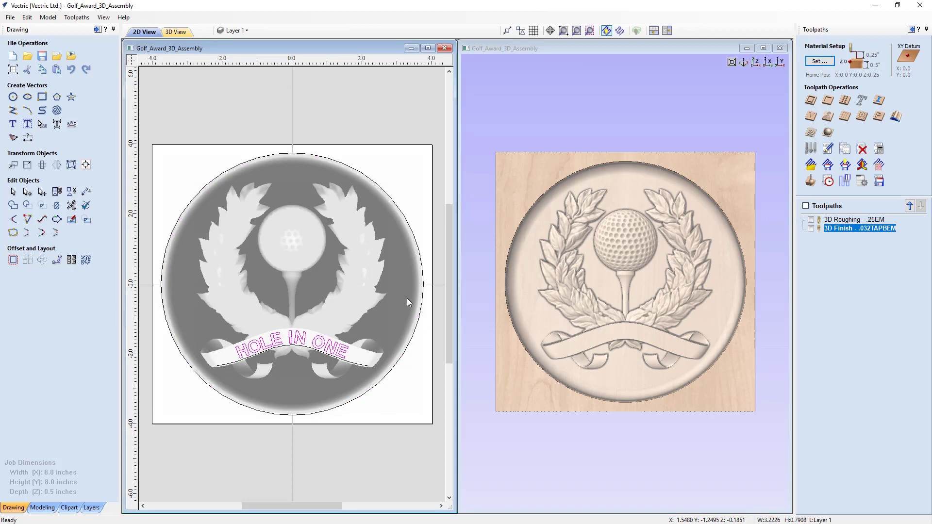
click(811, 116)
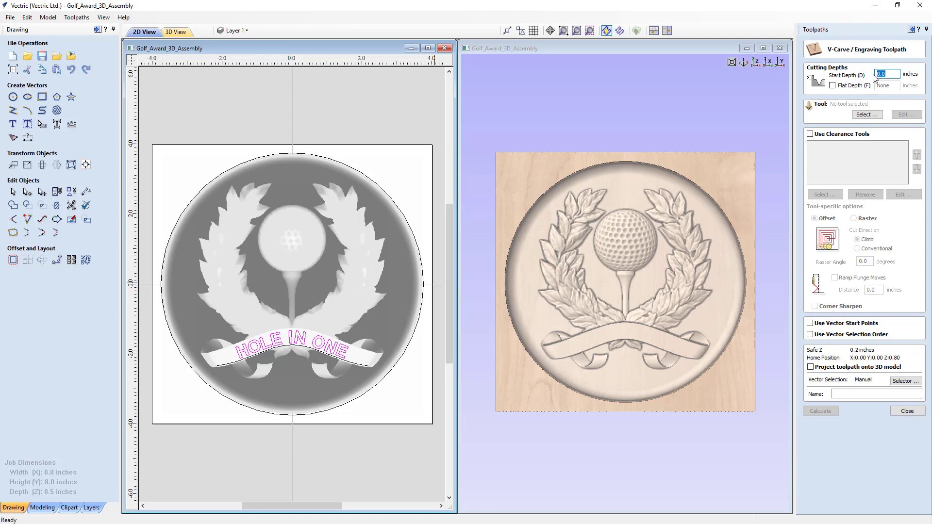
Choose the V-Bit (60.0° - 1/4") from the Tool Database for the V-carve.
click(865, 115)
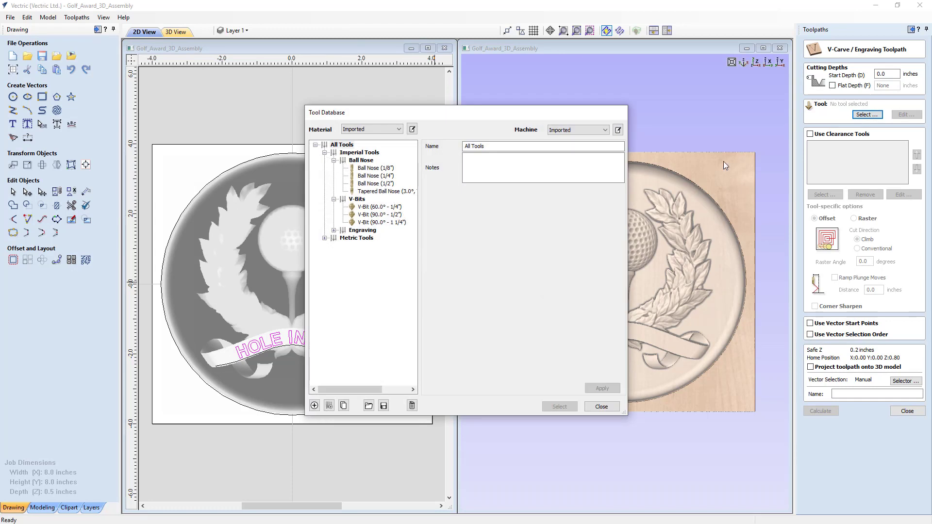
click(386, 207)
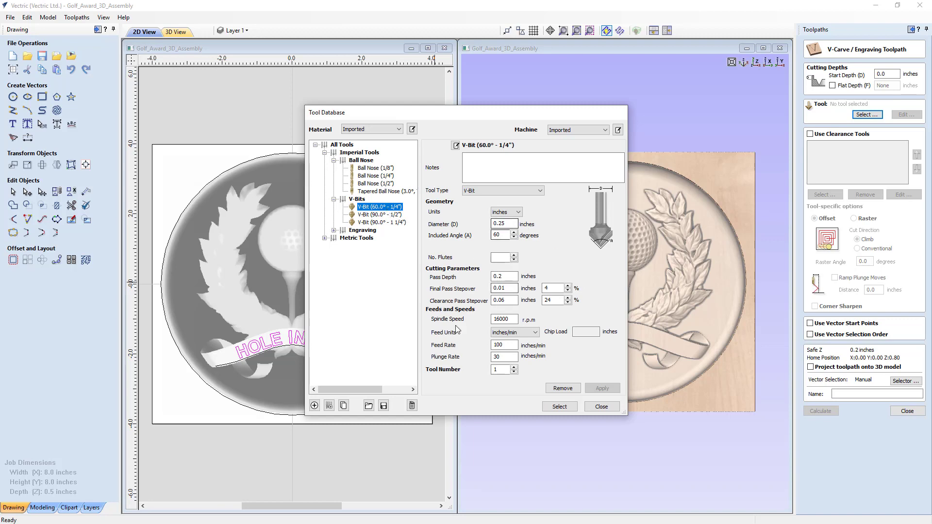
click(561, 408)
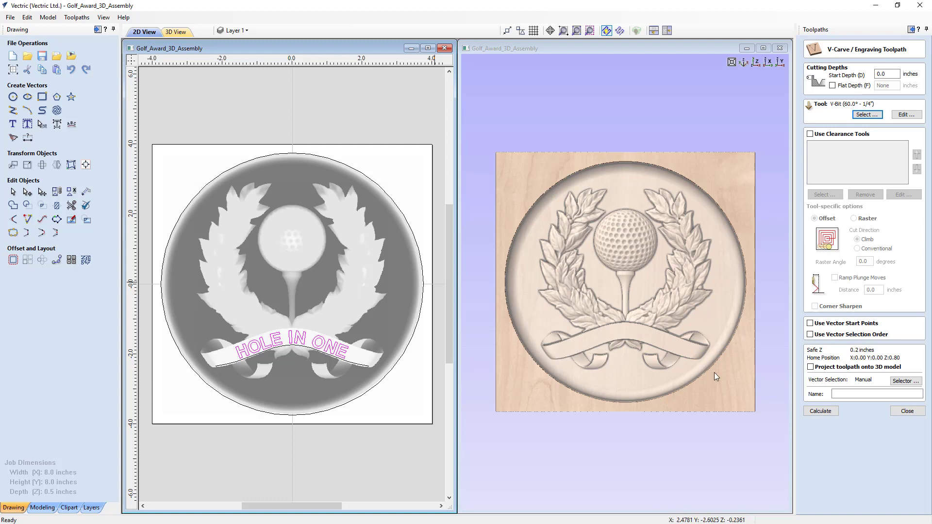
Project the V-carve onto the 3D model and name it 'VCarving - 60deg'.
click(810, 367)
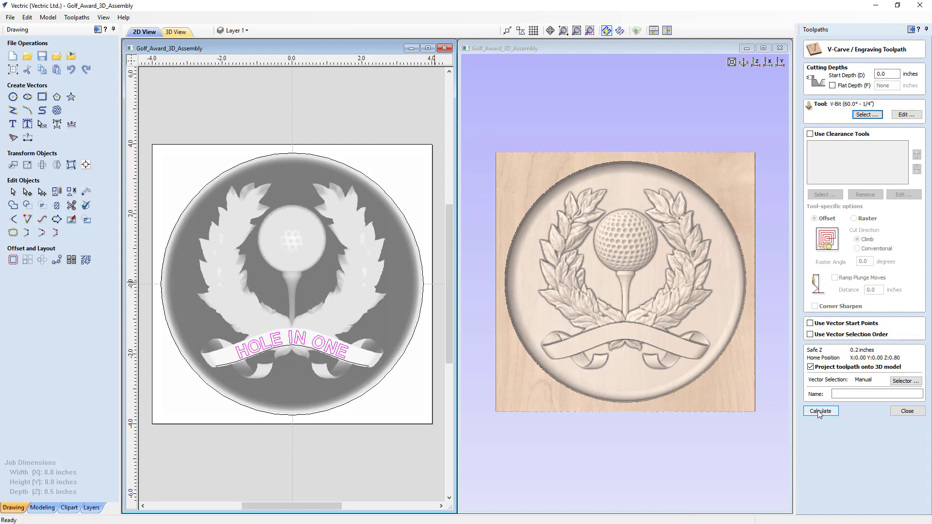
click(841, 393)
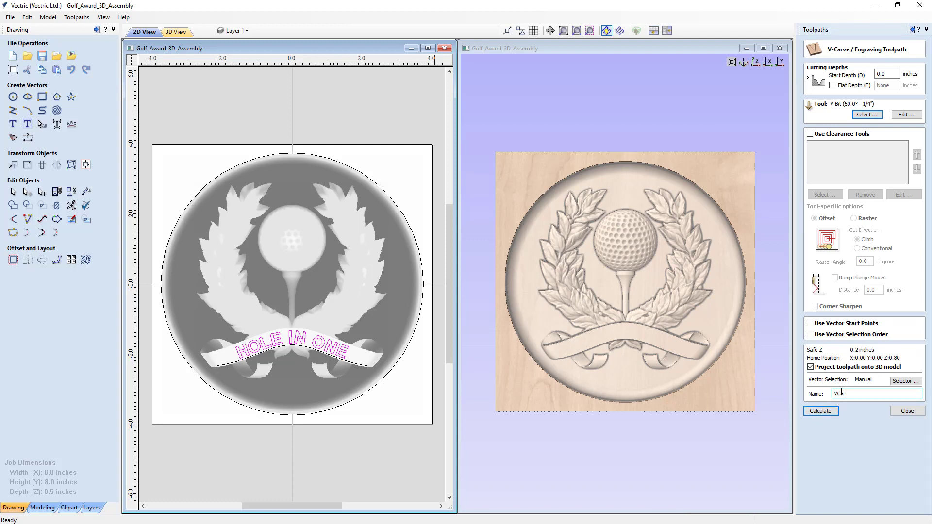
text(VCarveing - 60deg)
Calculate and simulate the V-carve, inspect the carved HOLE IN ONE lettering, then close the preview.
click(818, 413)
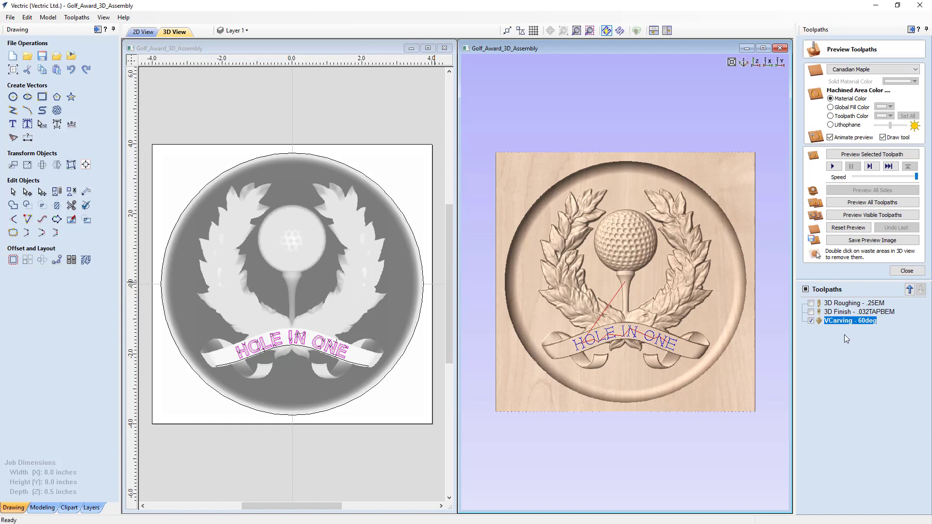
click(870, 219)
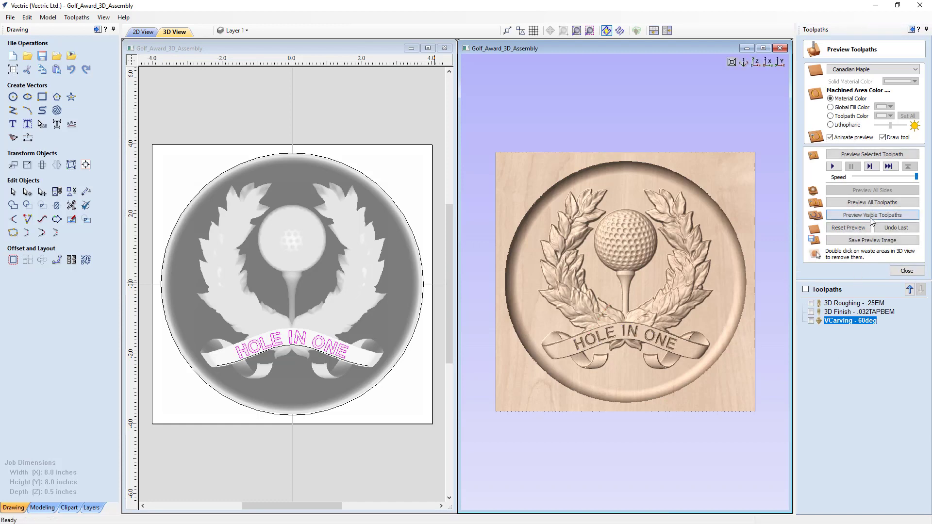
drag(660, 380, 684, 347)
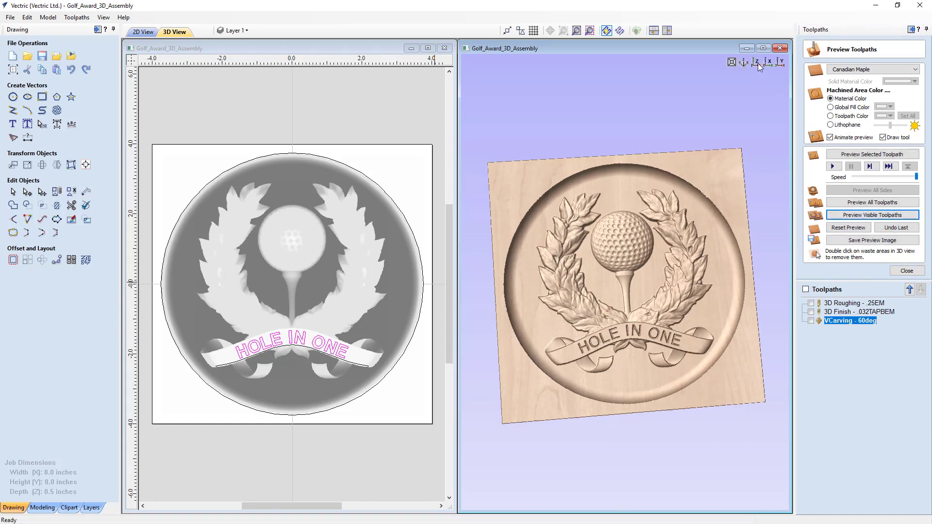
click(763, 48)
drag(508, 374, 436, 311)
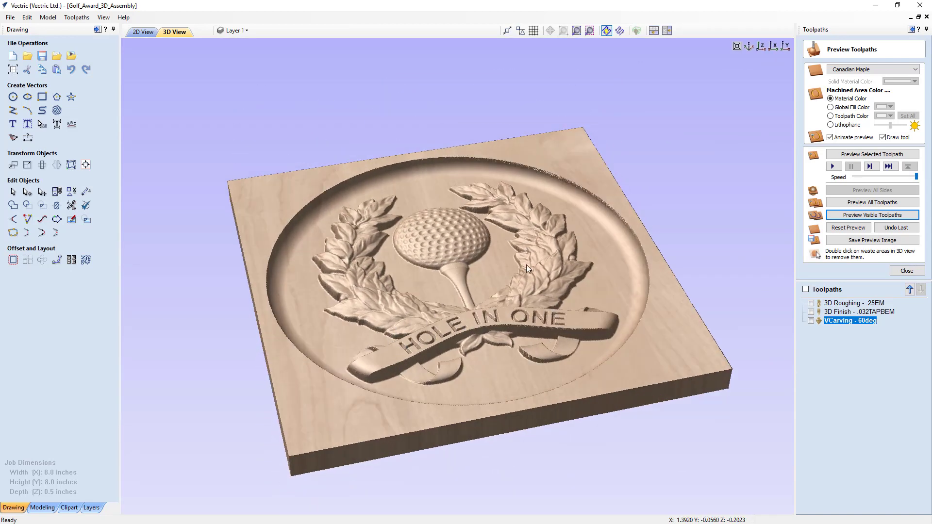
drag(526, 264, 543, 311)
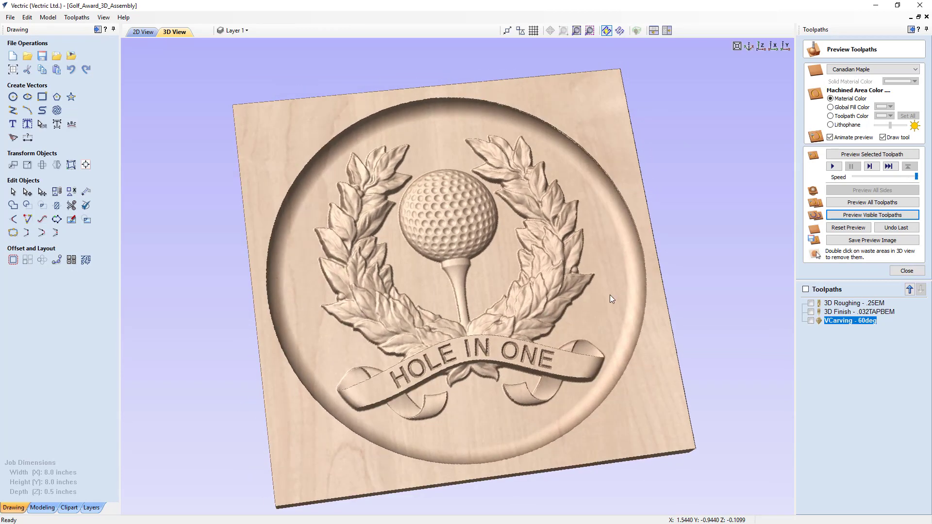
click(914, 270)
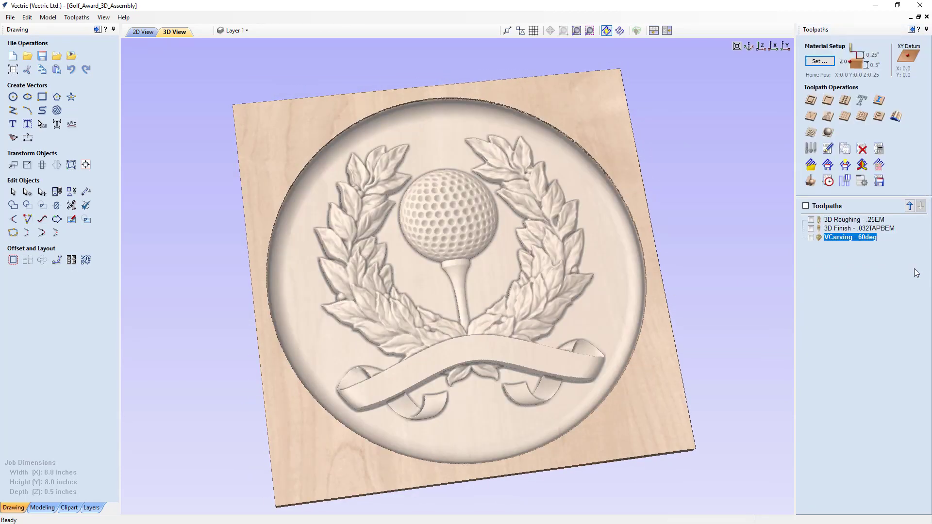
click(878, 184)
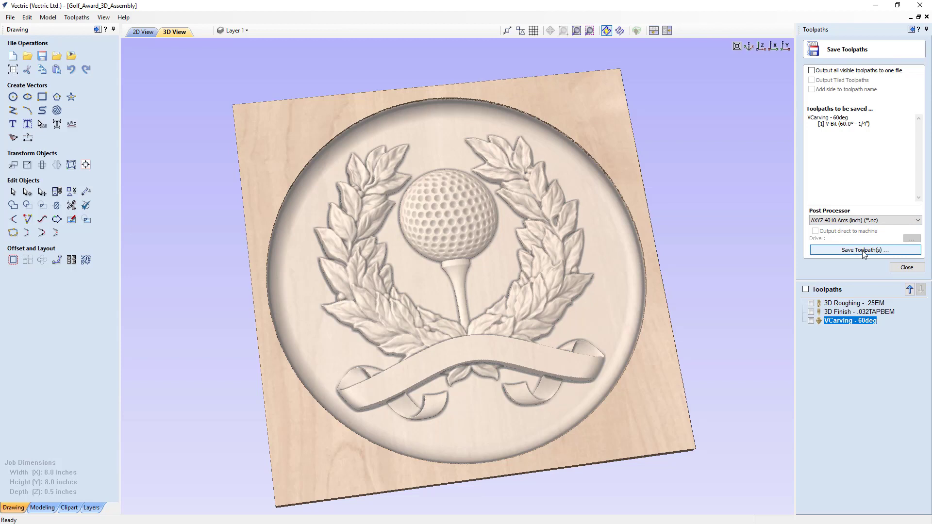
click(905, 268)
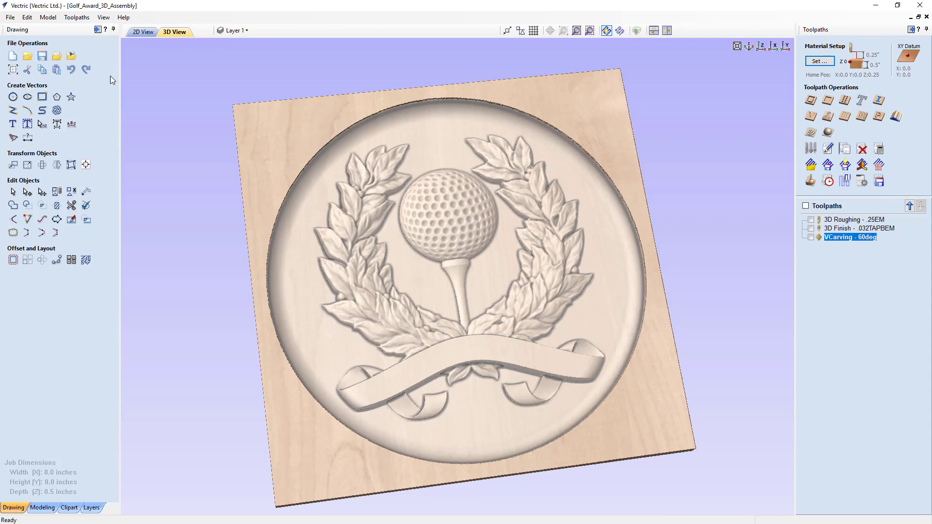
Save the job as Golf_Award_3D_Toopaths.crv, replacing 'Assembly' in the existing file name.
click(11, 18)
click(31, 71)
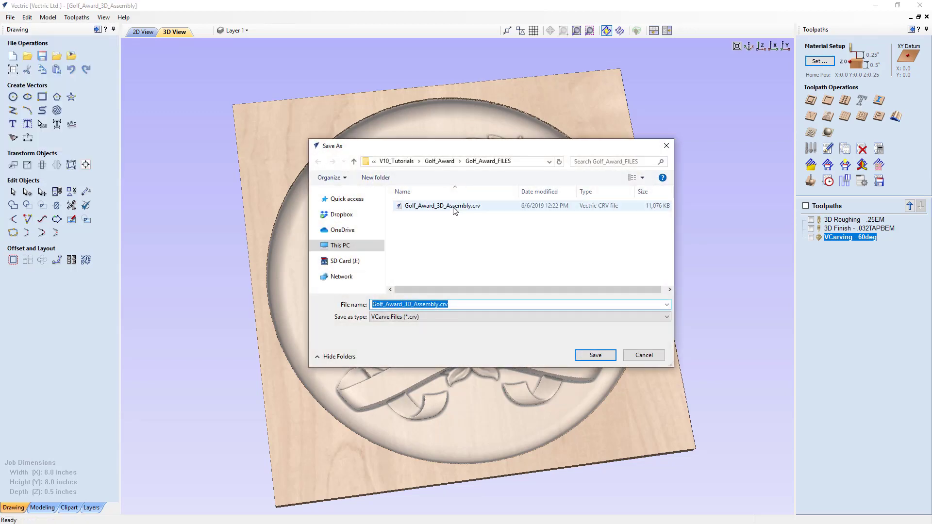
click(455, 211)
click(416, 306)
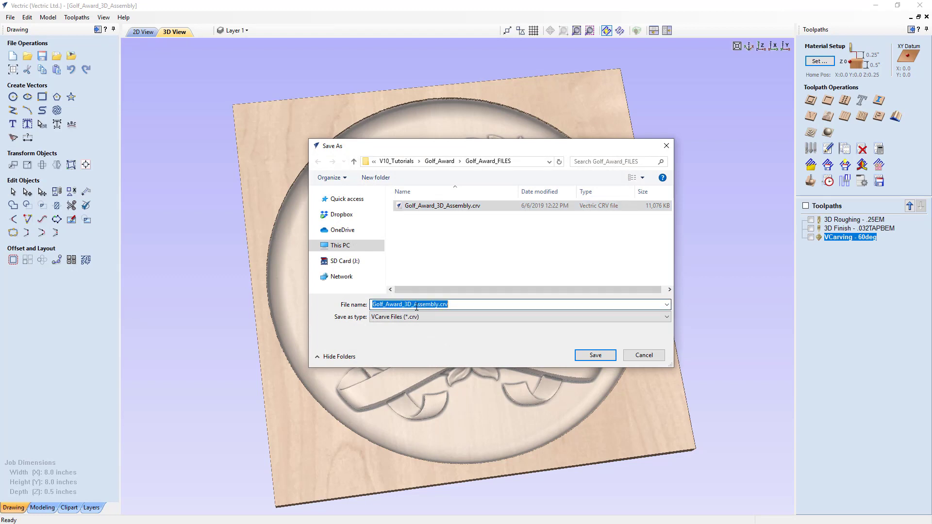
drag(414, 306, 439, 306)
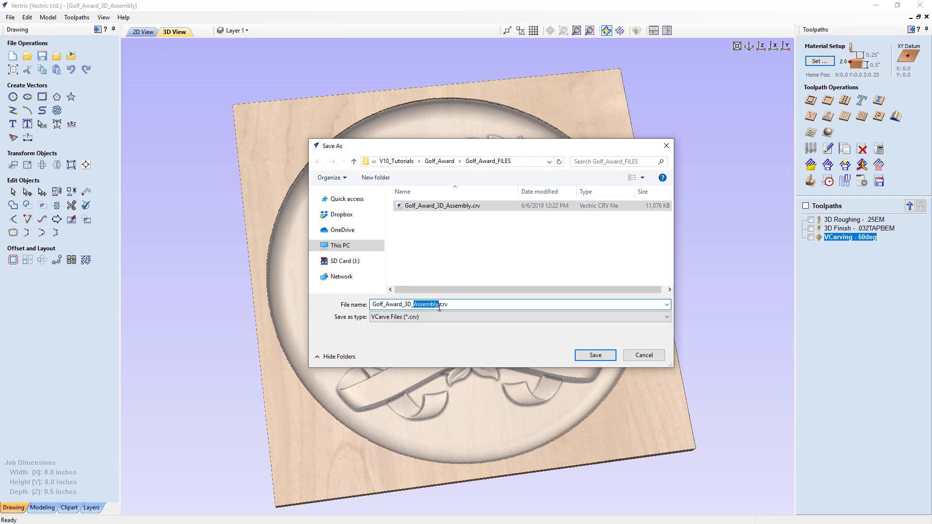
text(Toopath)
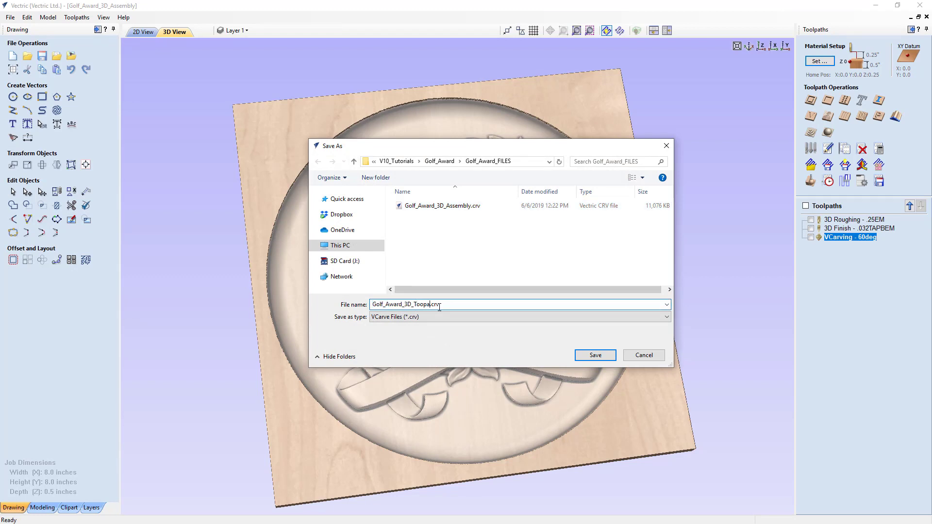
text(s)
click(590, 357)
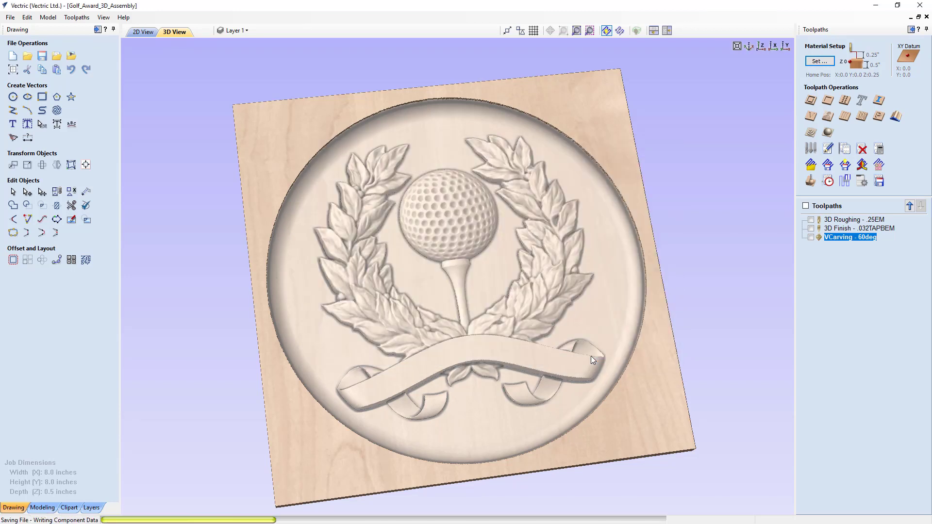